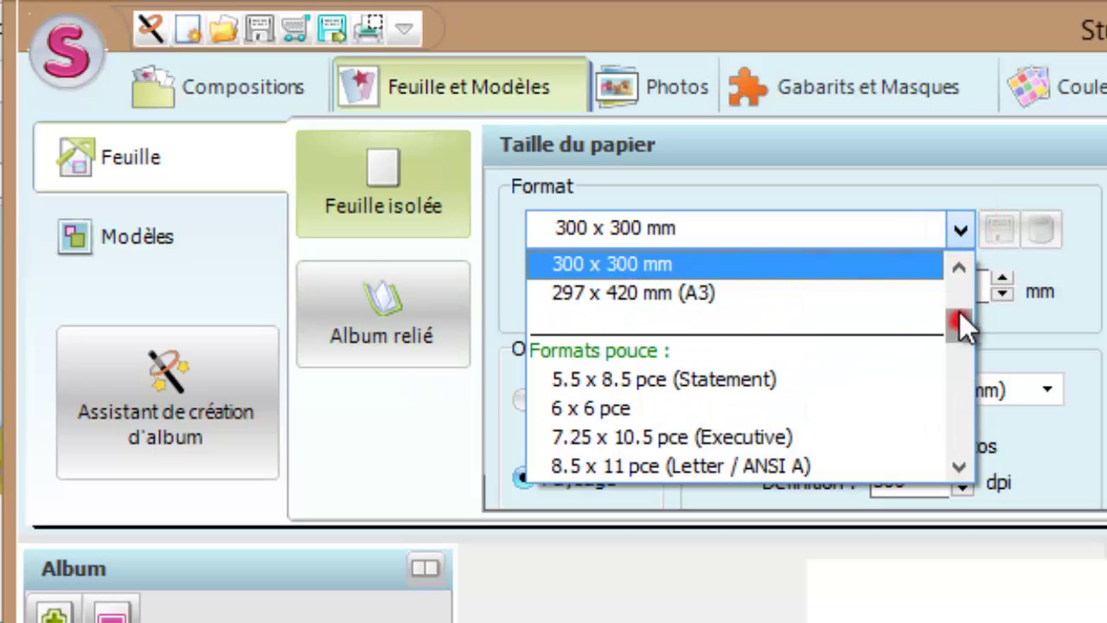
Set the single-sheet paper format to 300 x 300 mm and open the page template library
left_click_drag(959, 311, 960, 276)
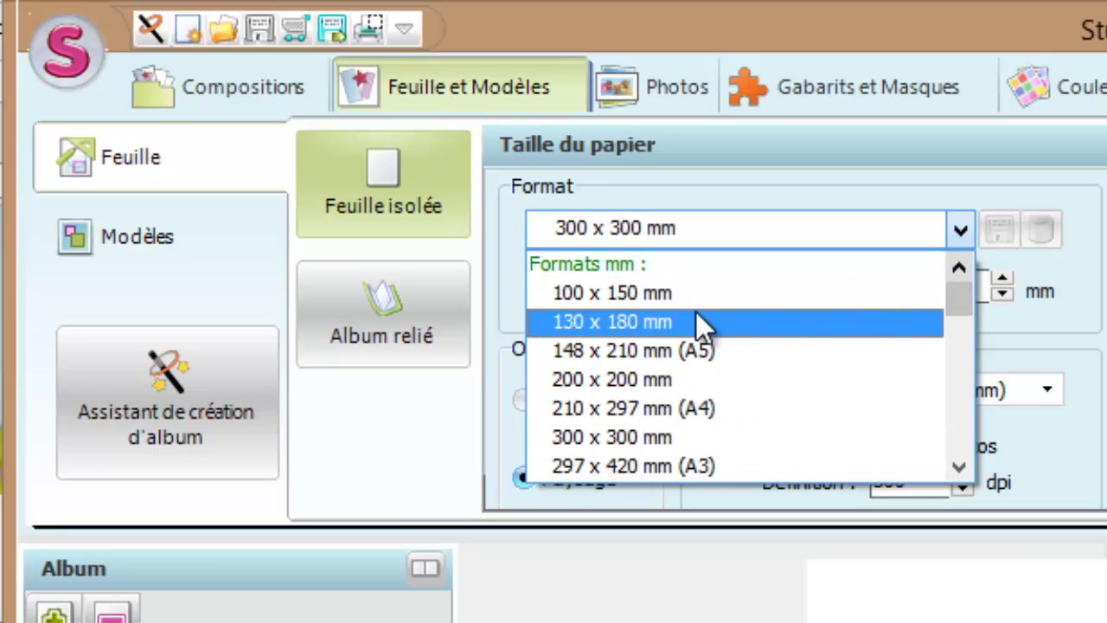
left_click(575, 435)
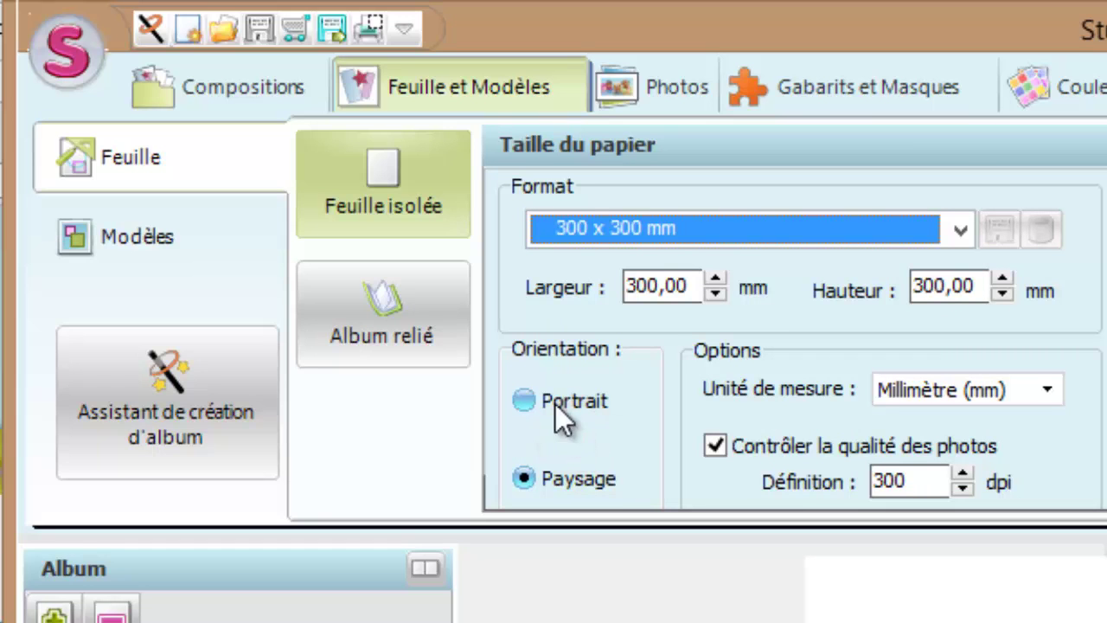
left_click(138, 235)
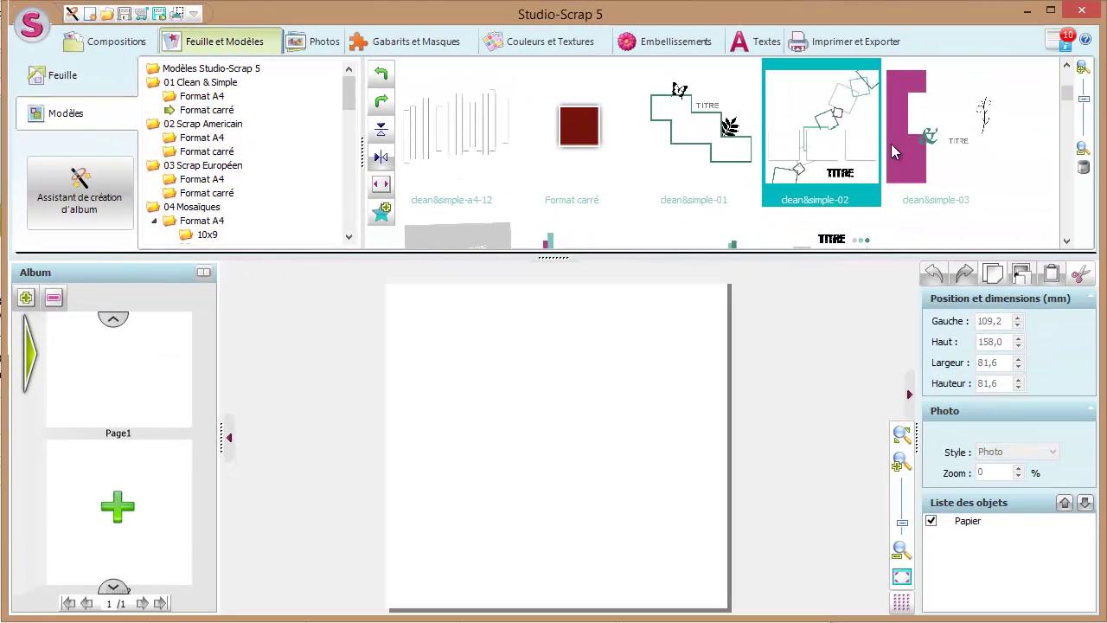
Try the square Clean & Simple templates 03, 02, 22, 20 and 19 on the page
left_click(942, 139)
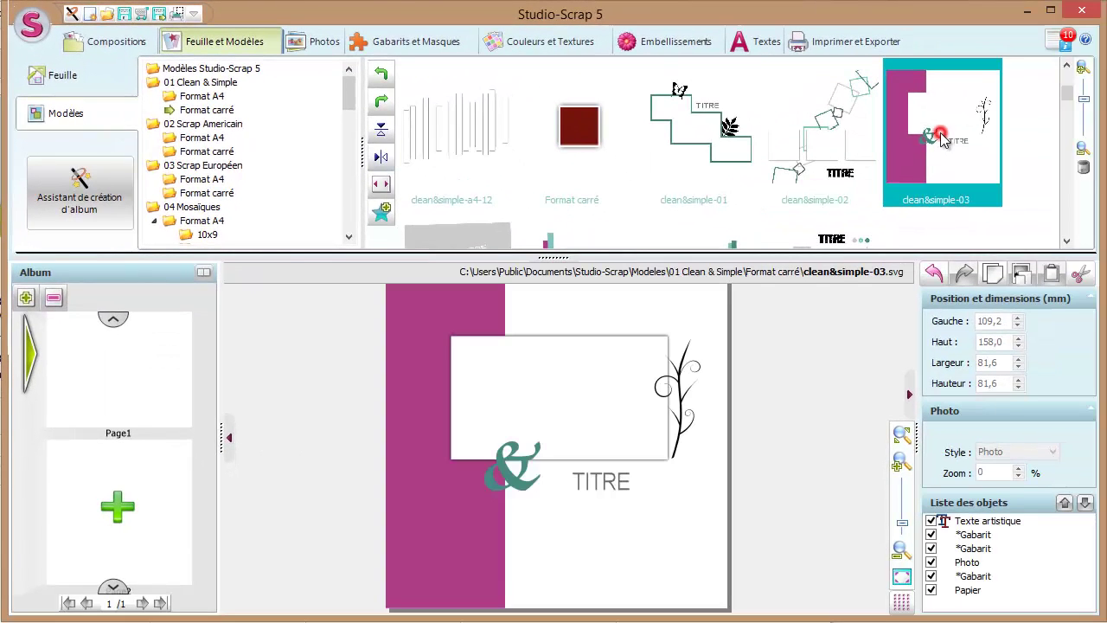
left_click(826, 142)
scroll(826, 142, "down", 4)
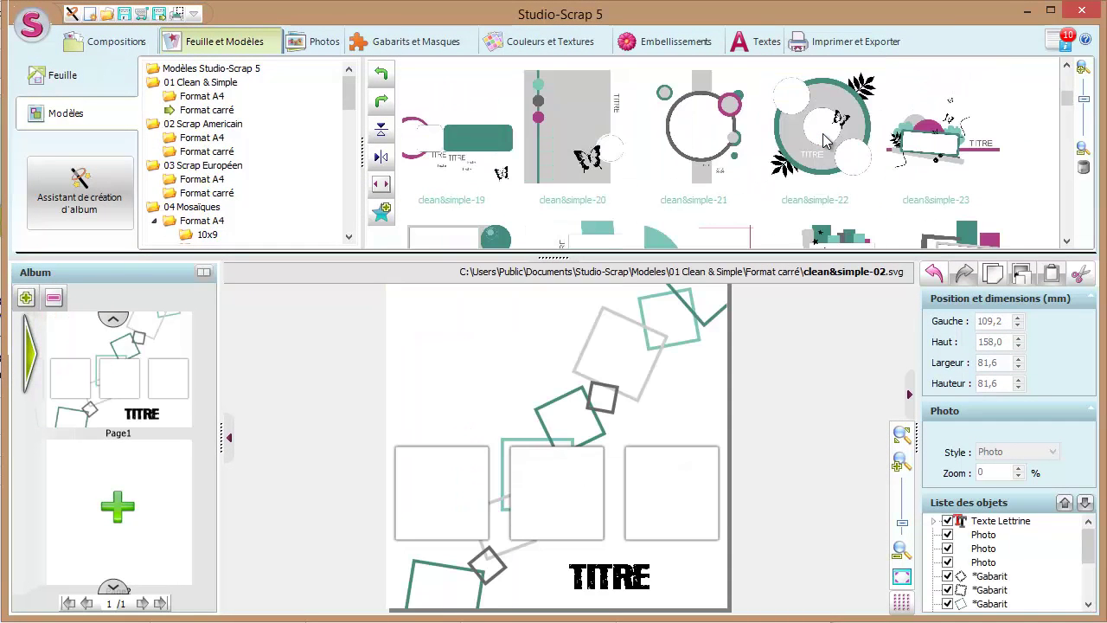
left_click(826, 142)
left_click(571, 138)
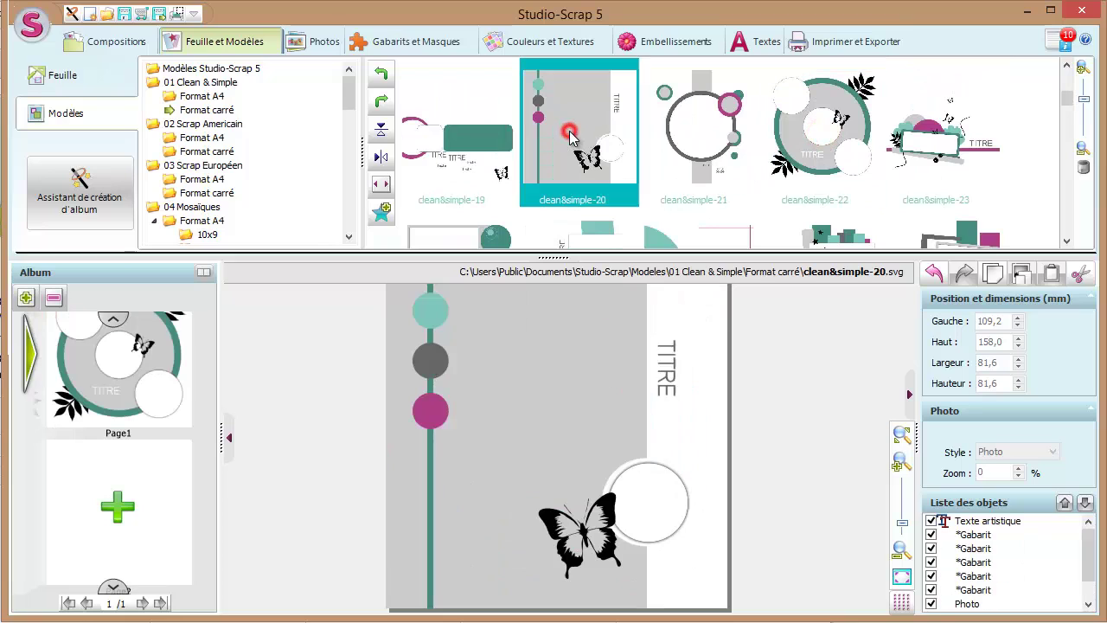
left_click(493, 149)
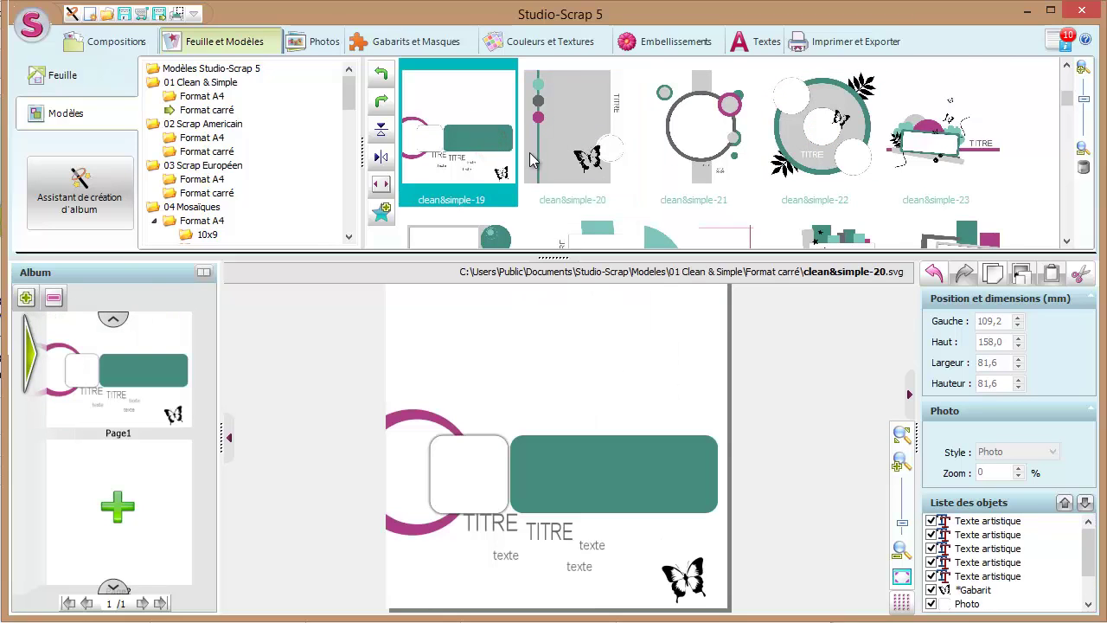
Apply the square template clean&simple-24 to the page
scroll(529, 152, "down", 1)
left_click(470, 142)
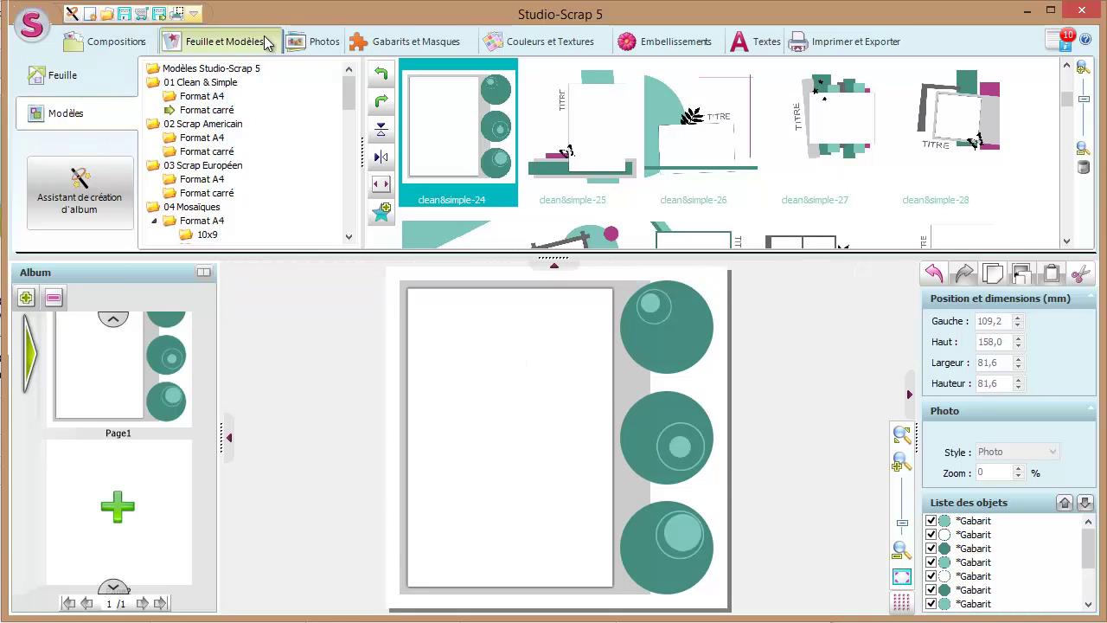
Place photo DSC_0027 from the Barcelone-Avril-2009 folder in the template's large photo frame
left_click(301, 45)
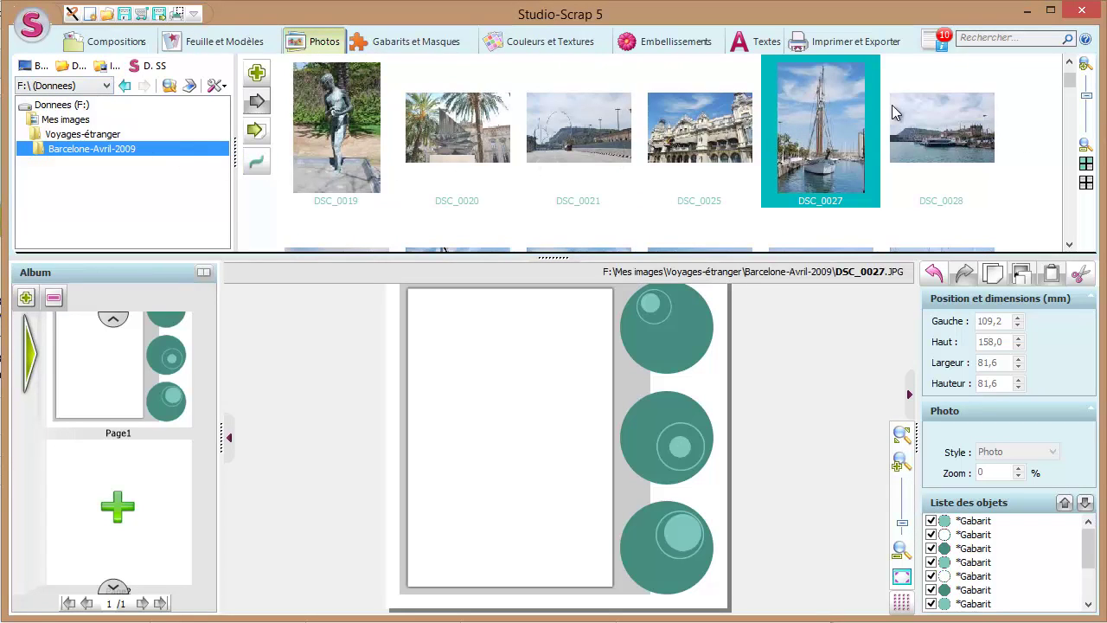
left_click_drag(816, 97, 536, 410)
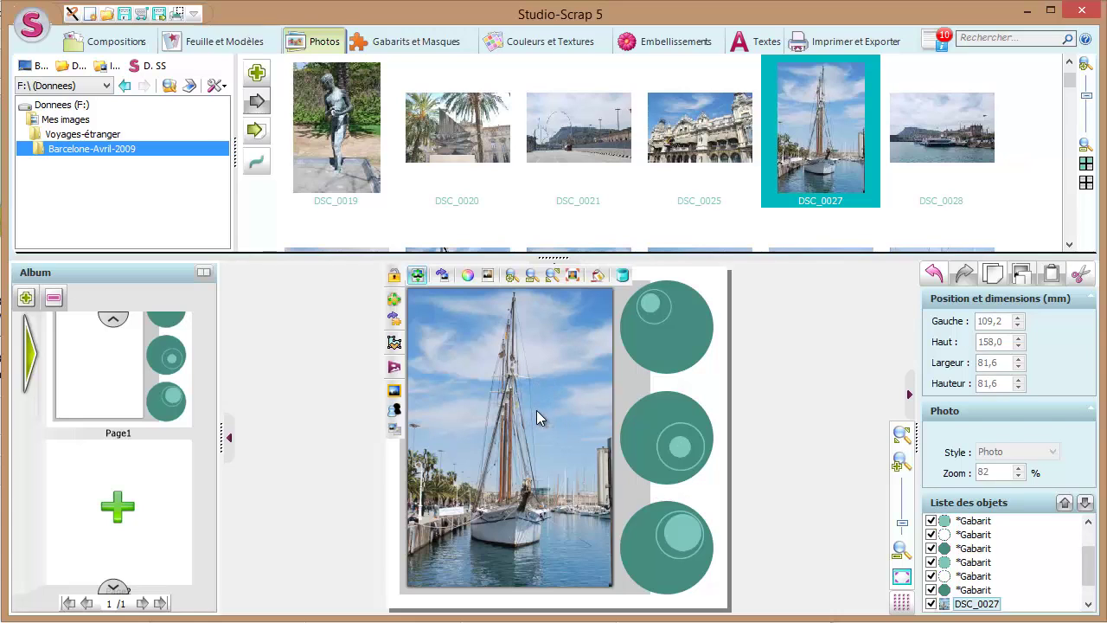
Try adding photo DSC_0025 to the page, enlarged to about 183 x 124 mm over the lower-left part of the boat photo
left_click(690, 130)
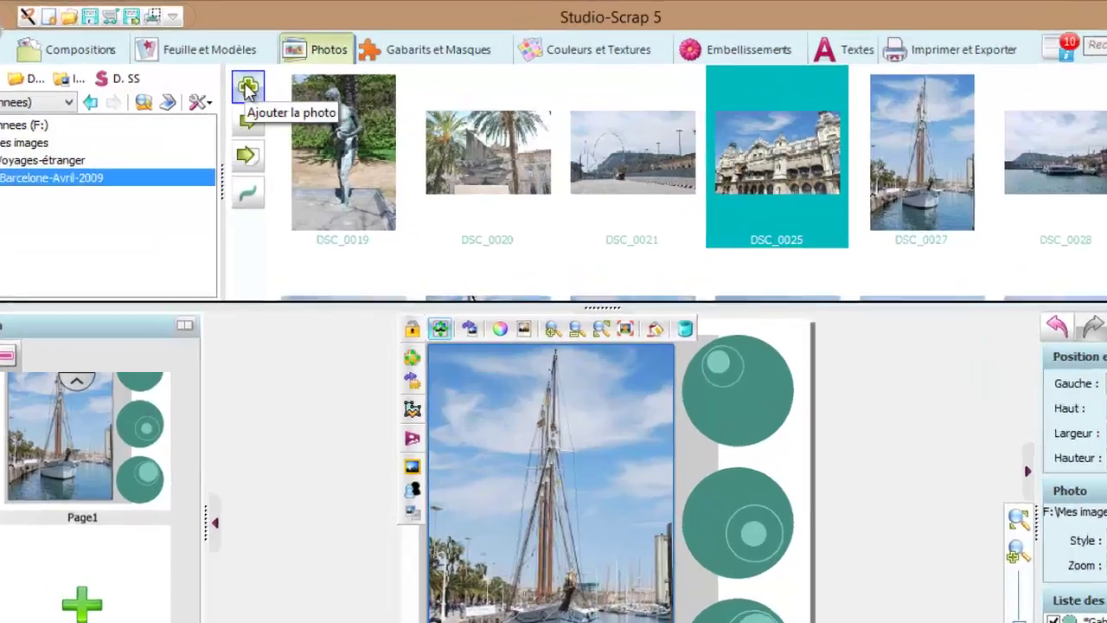
left_click(249, 86)
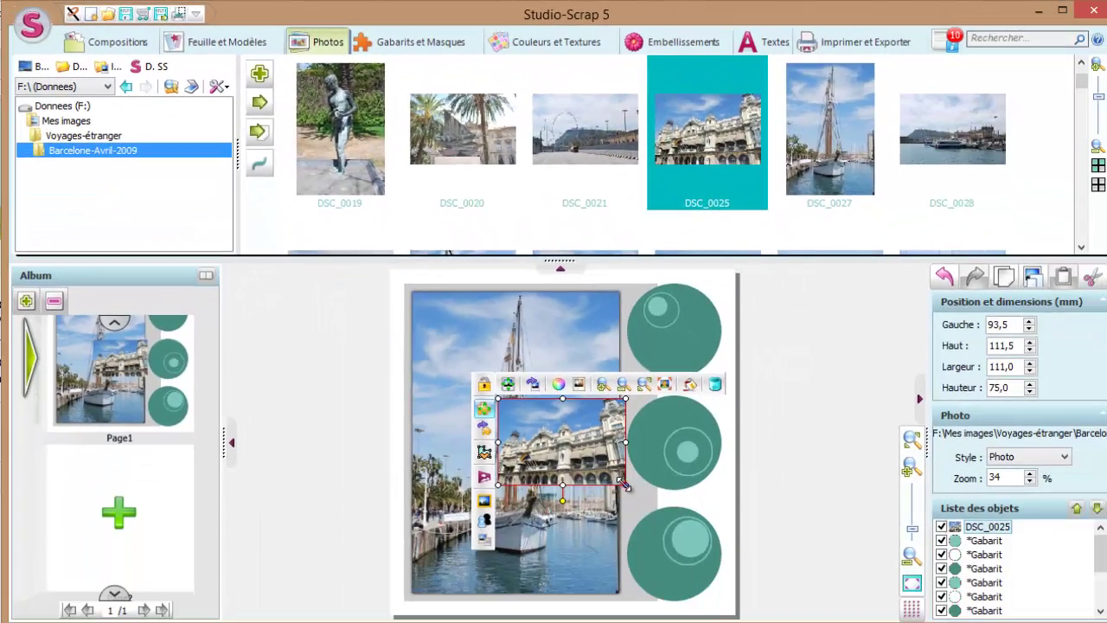
left_click_drag(624, 484, 377, 600)
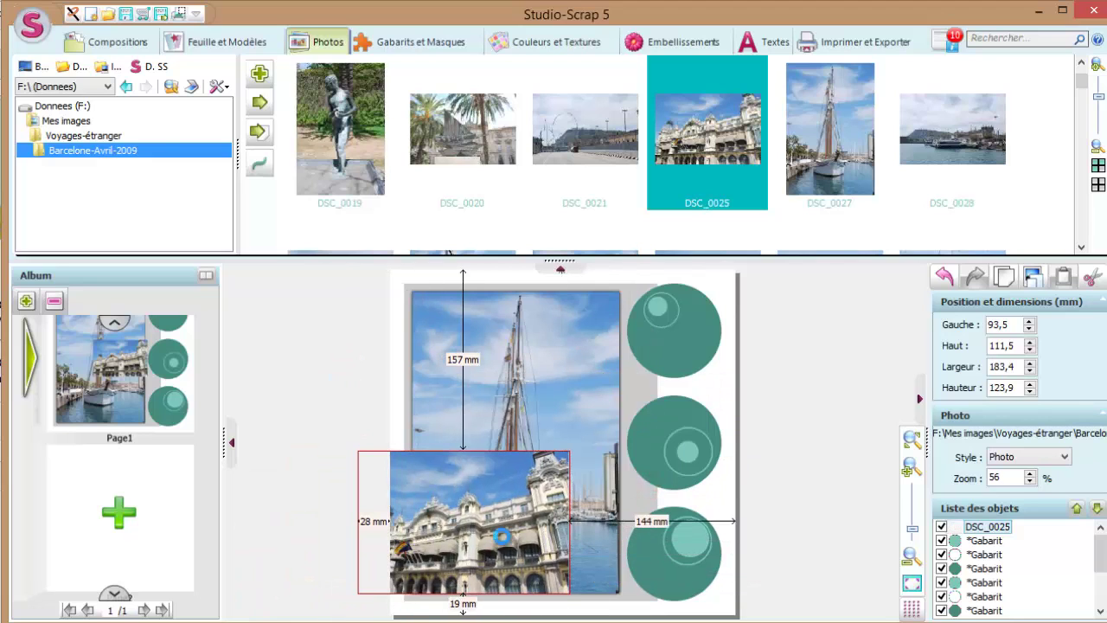
left_click_drag(502, 537, 501, 537)
left_click(575, 437)
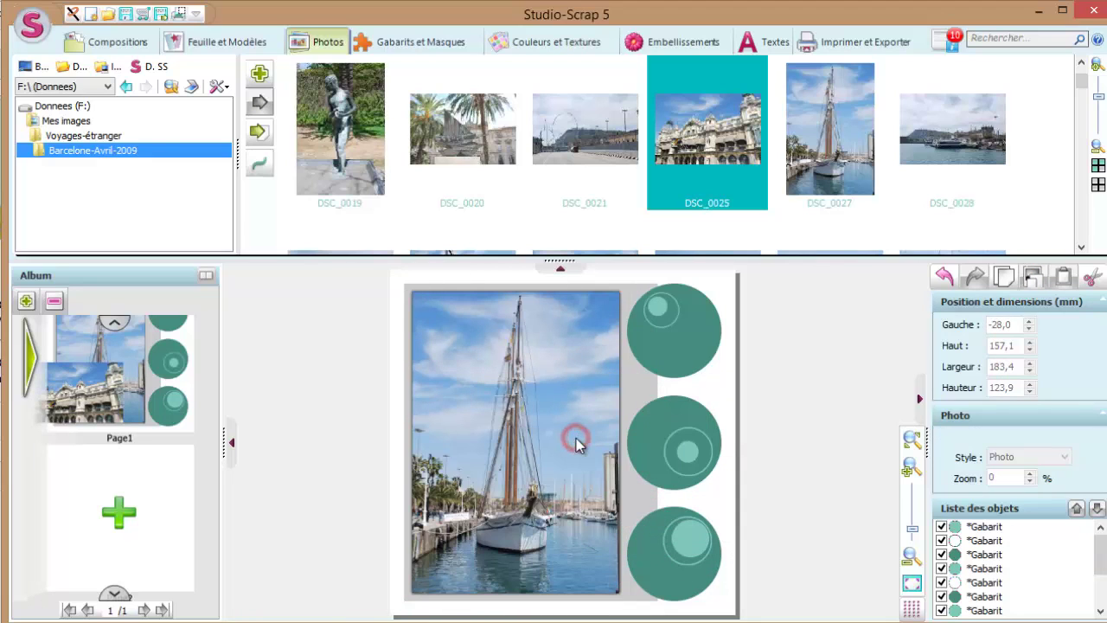
Shift the boat photo slightly on the page and give it a border with a thickness of 11
left_click(537, 415)
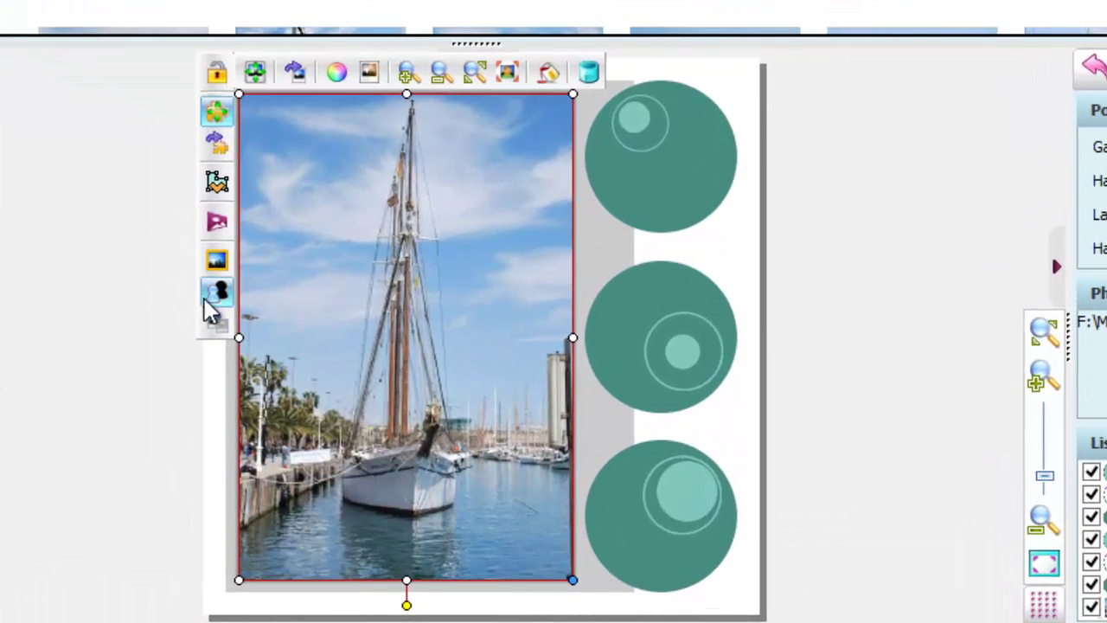
mouse_move(373, 168)
left_mouse_down()
mouse_move(395, 234)
mouse_move(384, 158)
left_mouse_up()
left_click(227, 253)
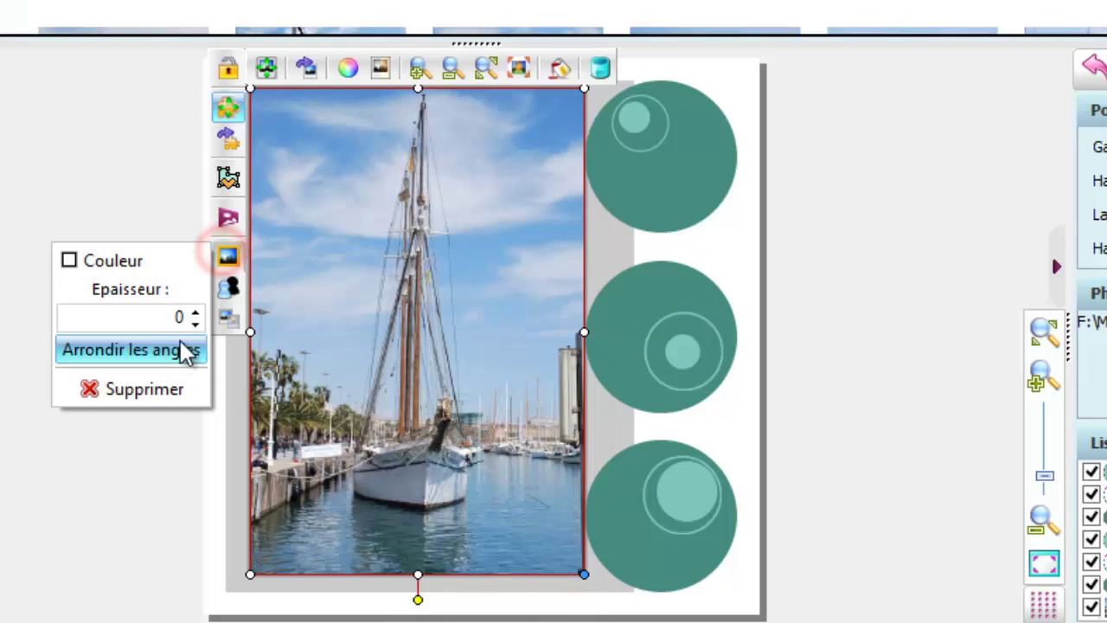
left_click(198, 313)
left_click(198, 313)
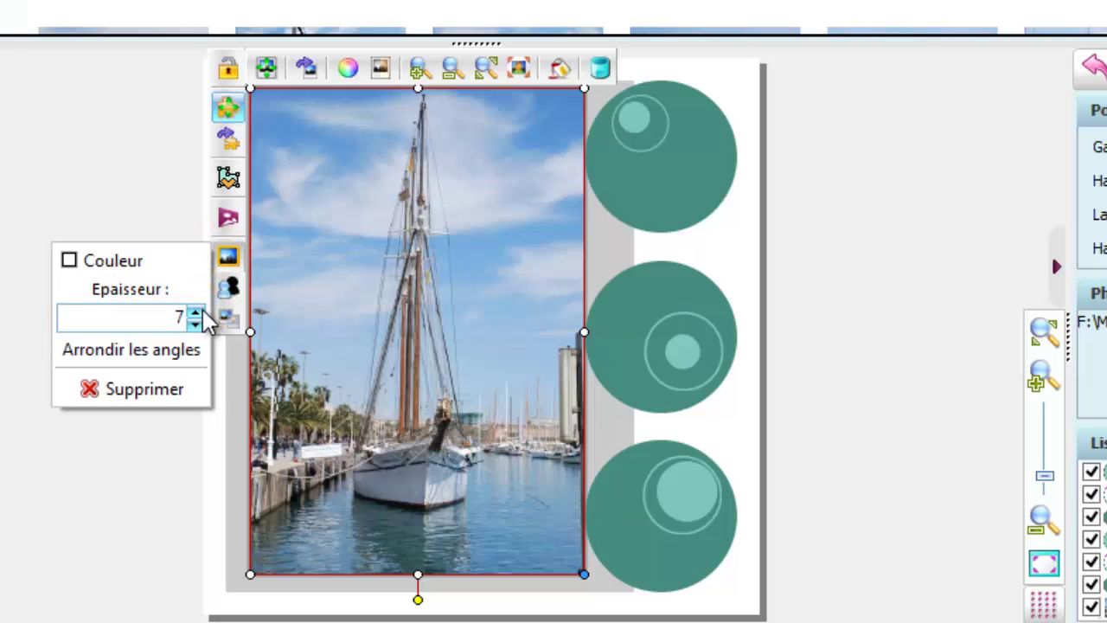
left_click(198, 313)
left_click(196, 313)
left_click(198, 313)
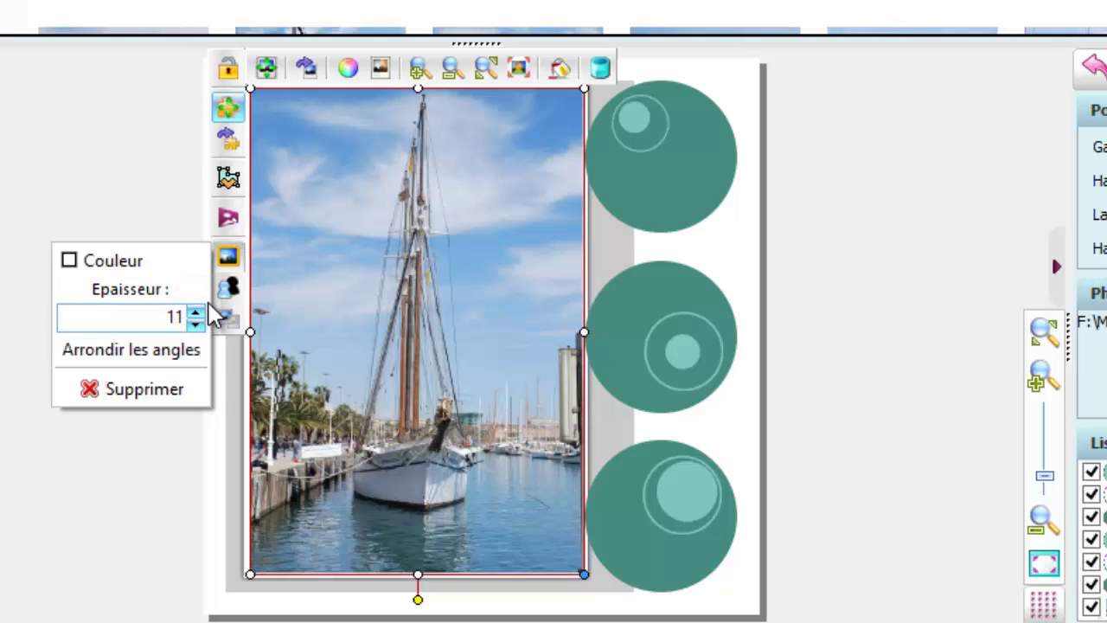
Set the boat photo's shadow to an offset of 4 and an attenuation of 13
left_click(231, 289)
left_click(237, 292)
left_click(230, 290)
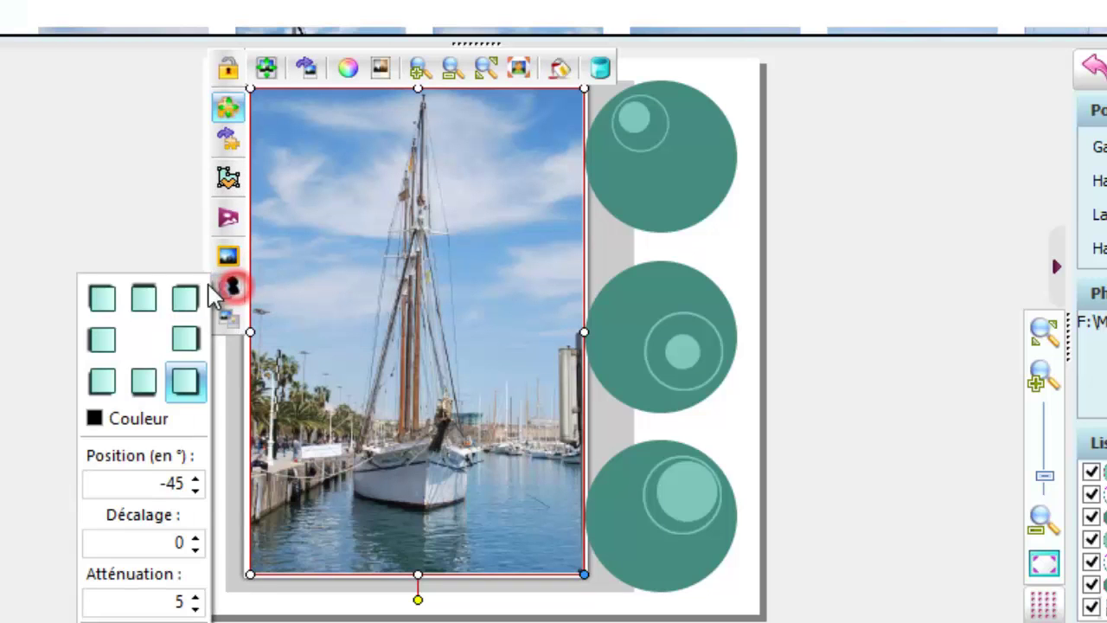
left_click(194, 534)
left_click(193, 535)
left_click(194, 534)
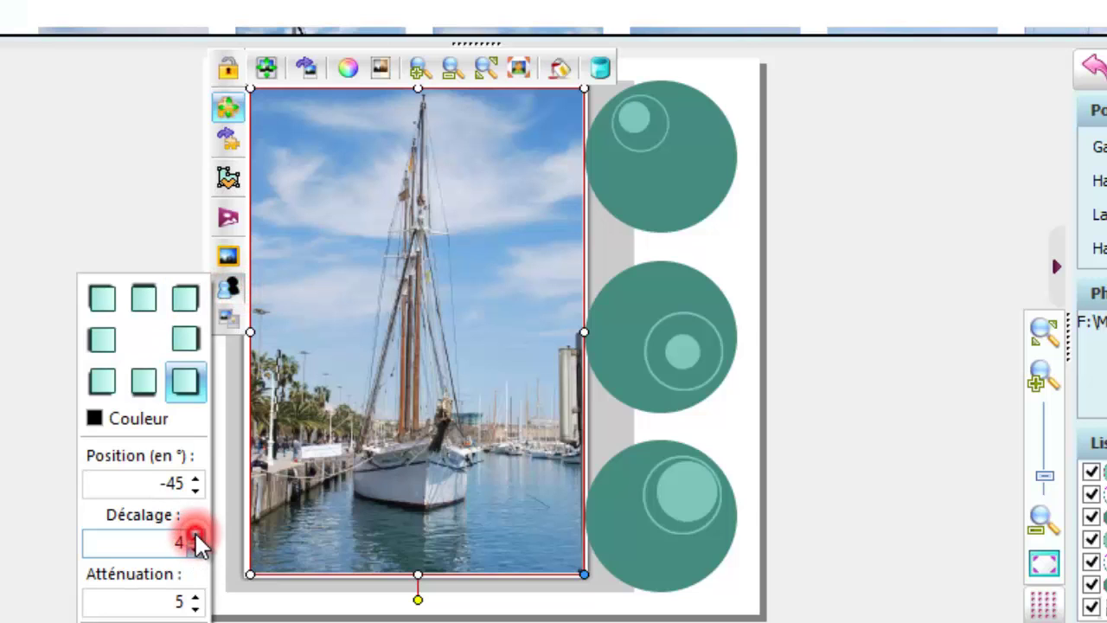
left_click(193, 534)
left_click(195, 597)
left_click(195, 597)
left_click(196, 597)
left_click(196, 597)
left_click(195, 597)
left_click(195, 597)
left_click(196, 597)
left_click(196, 597)
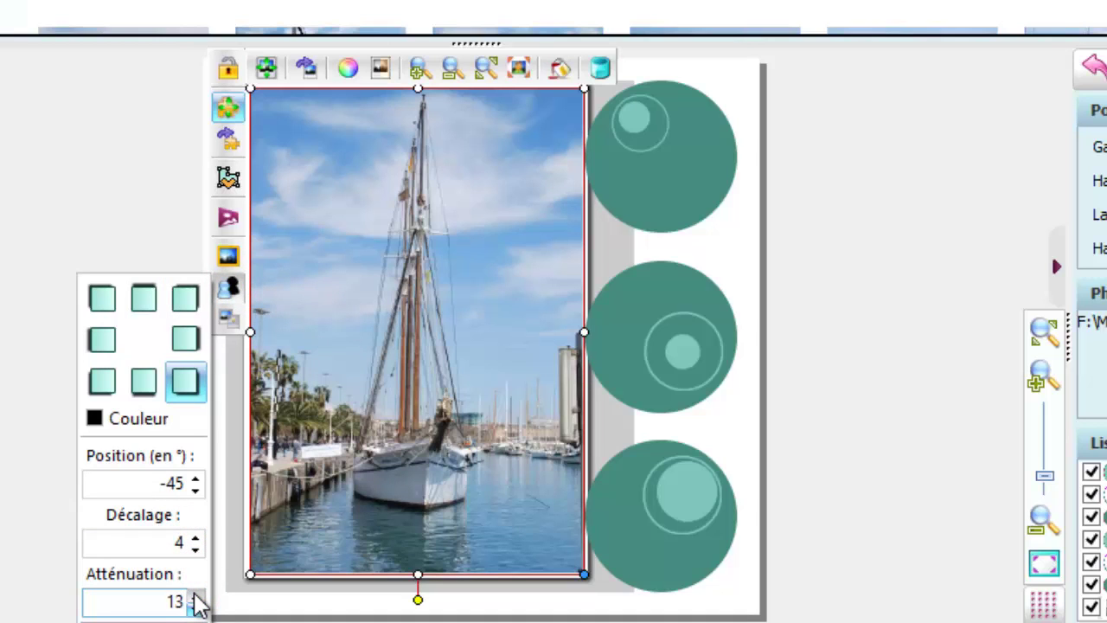
Move the boat photo to about 16.8 mm from the page's left edge and 15.2 mm from its top
left_click_drag(363, 370, 355, 378)
left_click(107, 305)
Retouch the boat photo with the Toaster effect, save it and return to the album page
left_click(368, 257)
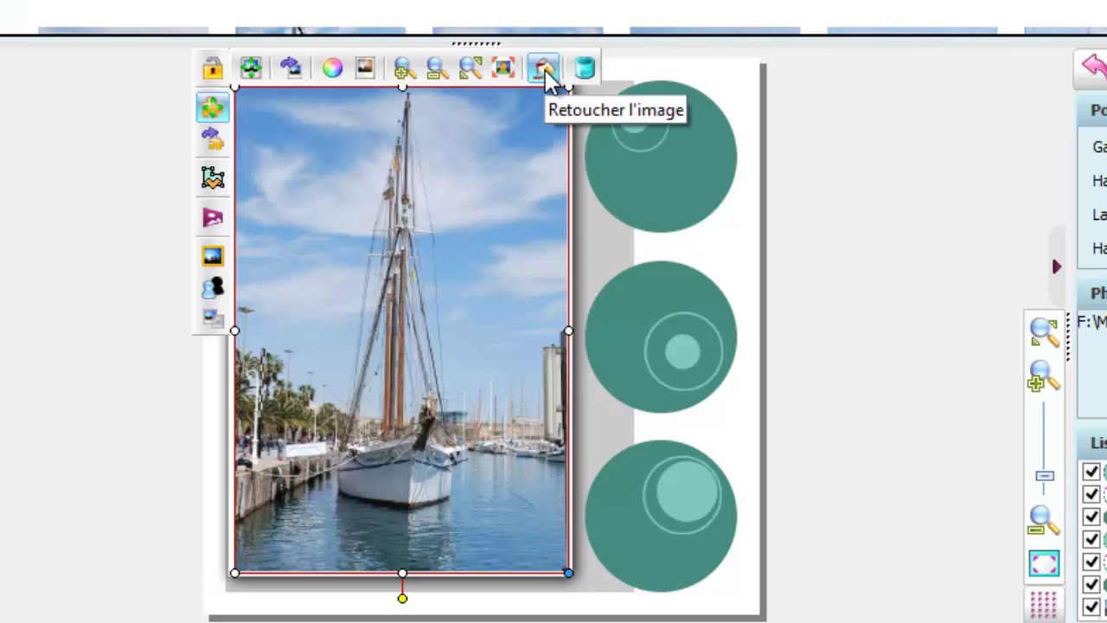
left_click(544, 71)
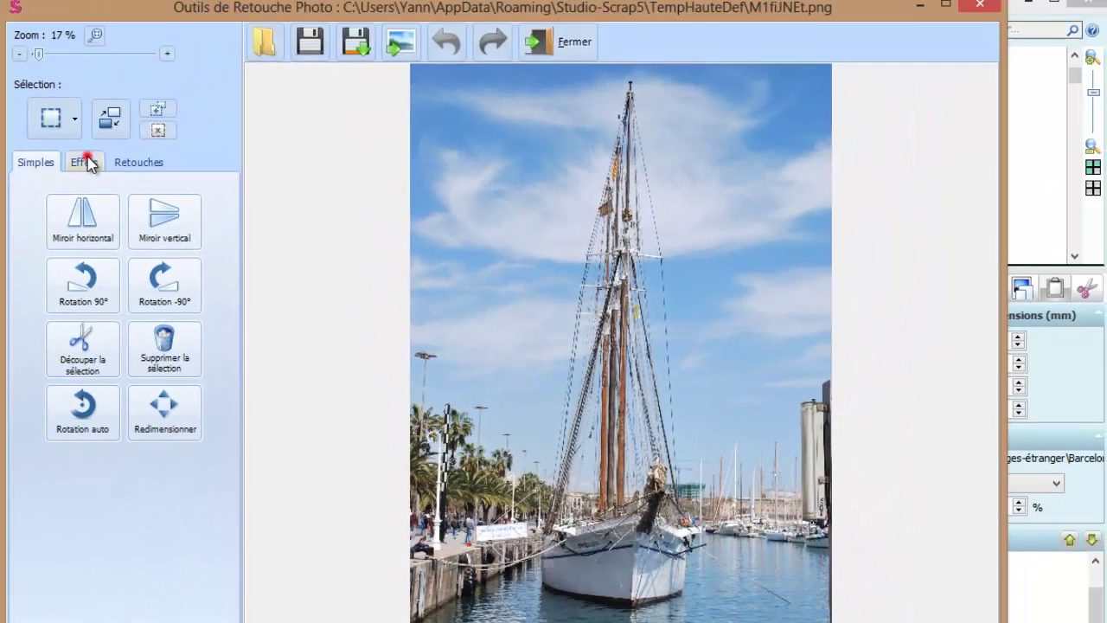
left_click(92, 171)
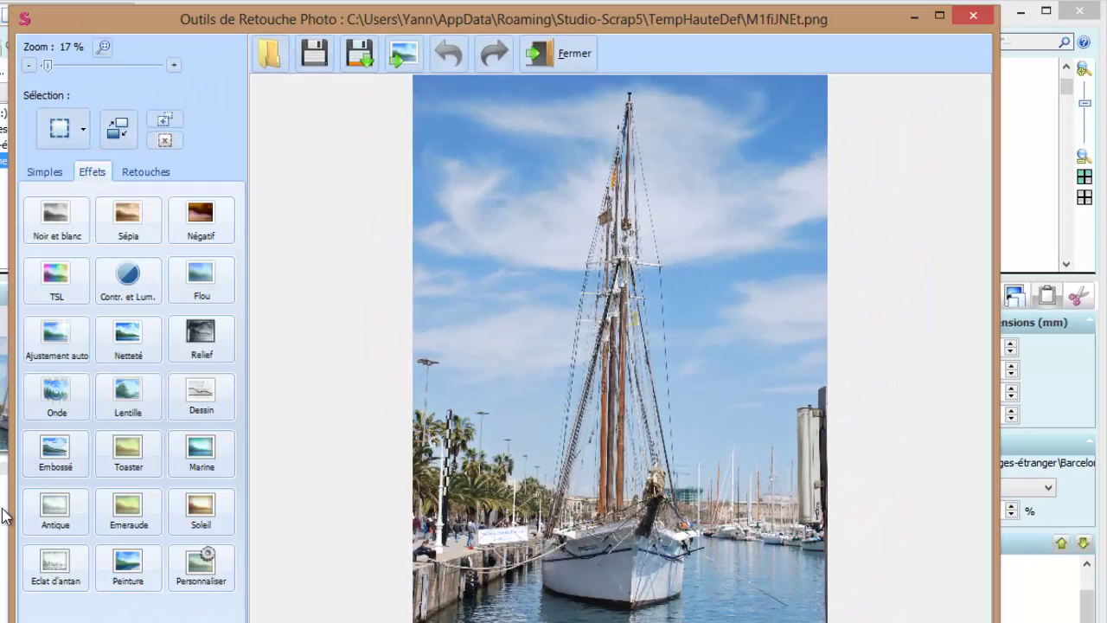
left_click(134, 458)
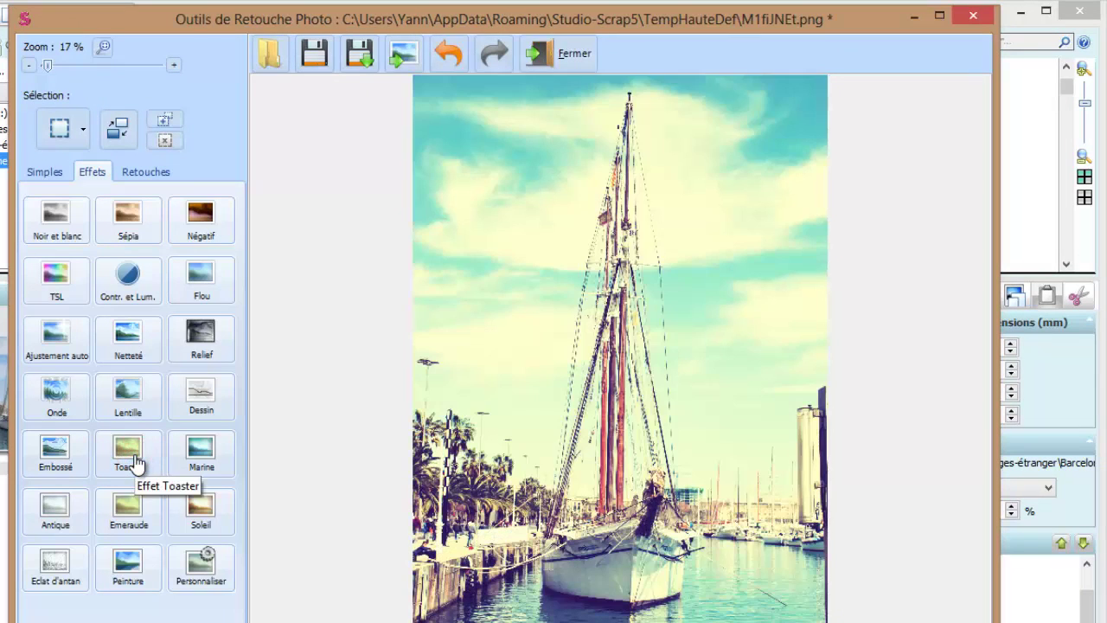
left_click(320, 54)
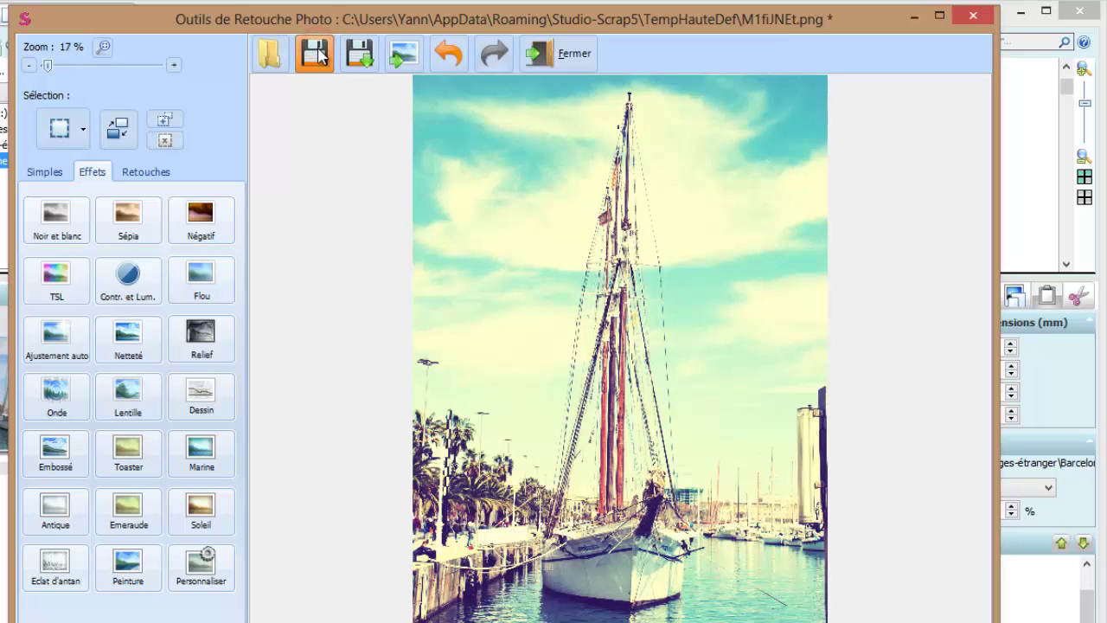
left_click(568, 62)
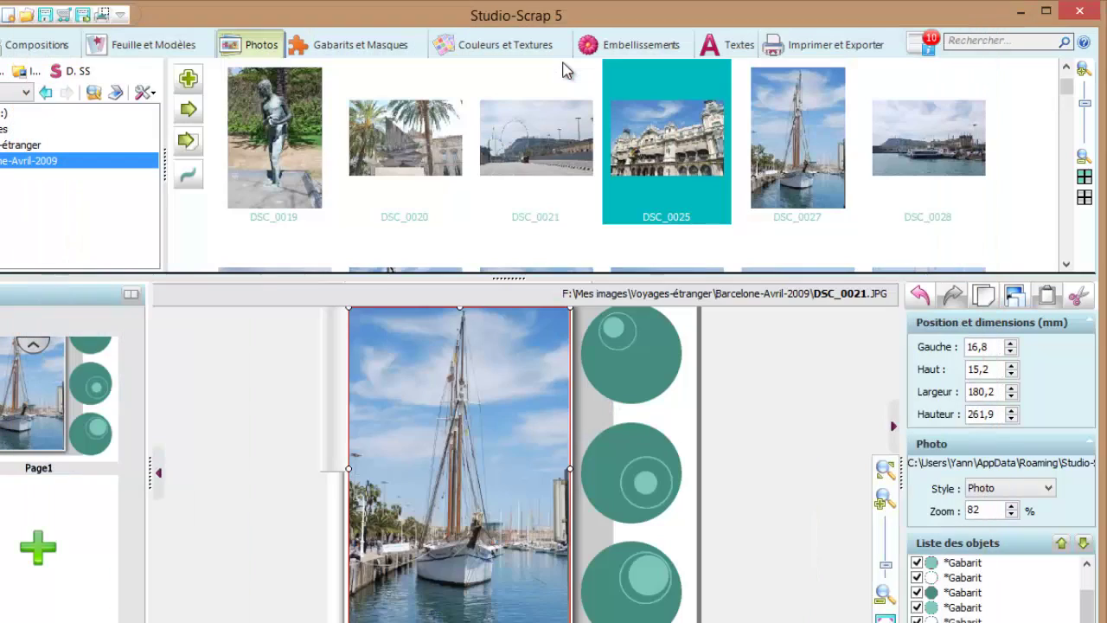
mouse_move(389, 338)
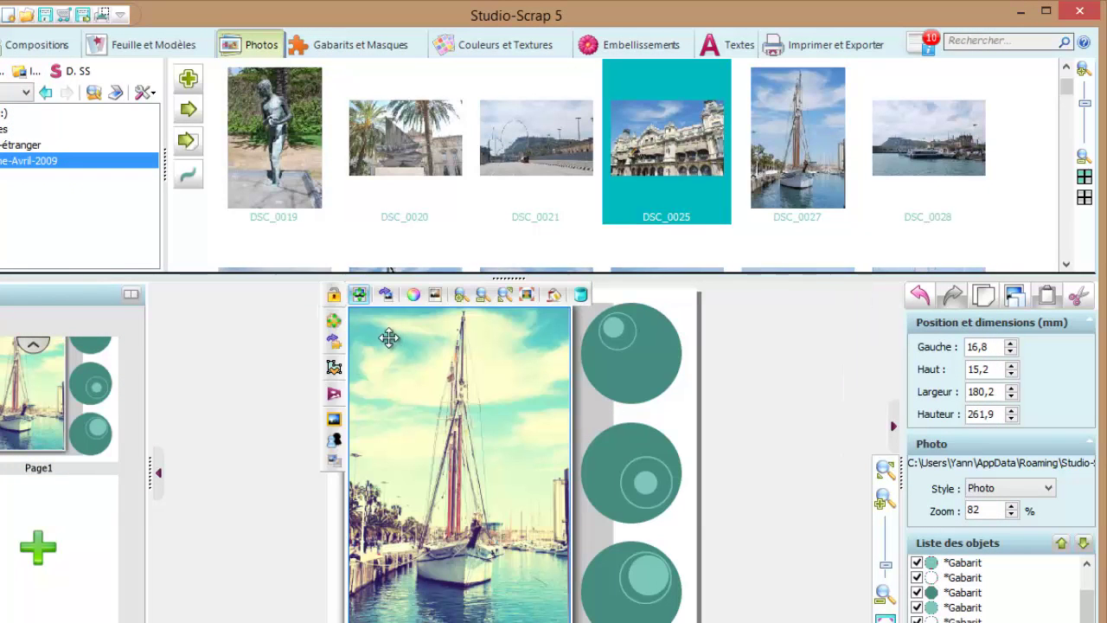
left_click(193, 443)
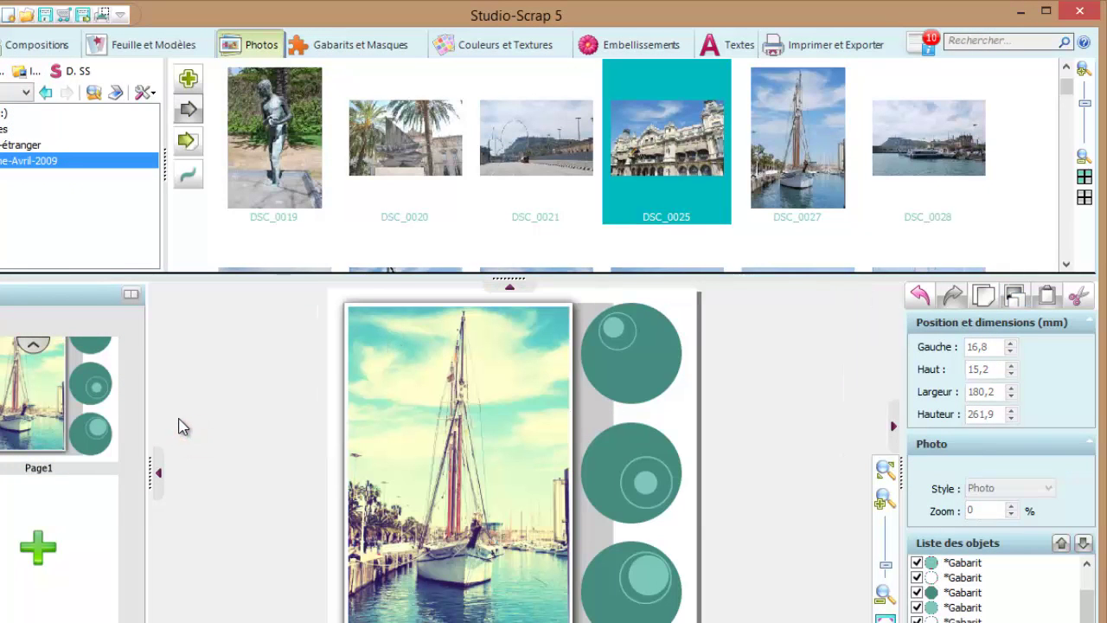
Browse the template and mask library, including the simple shapes, tags, Enfance subcategories and the Fruits category under Nature
left_click(326, 47)
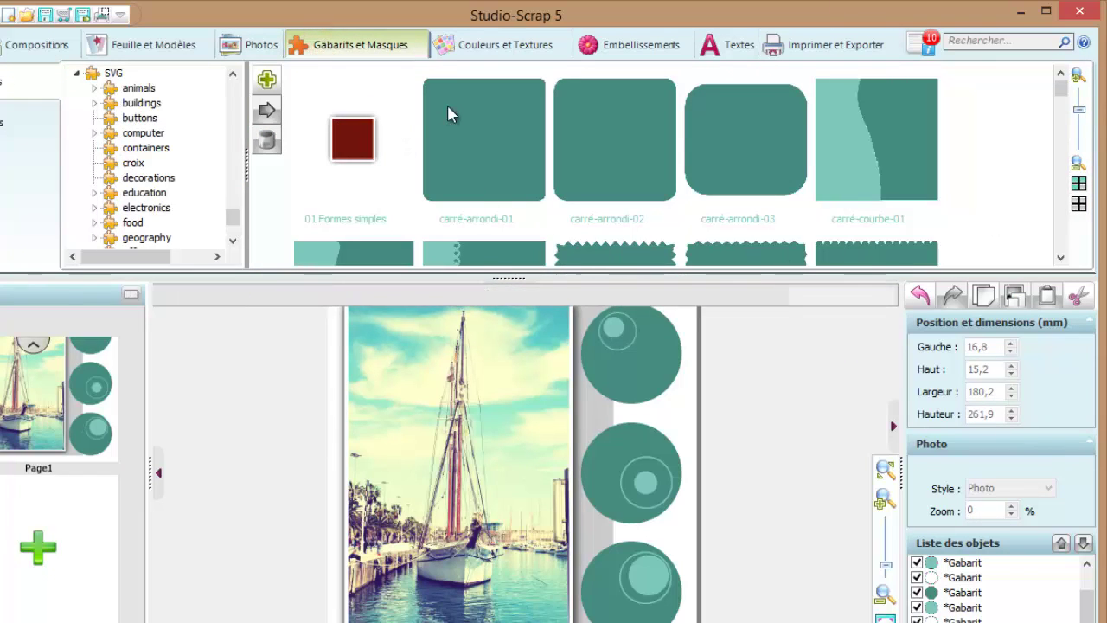
left_click(1061, 257)
left_click(1060, 257)
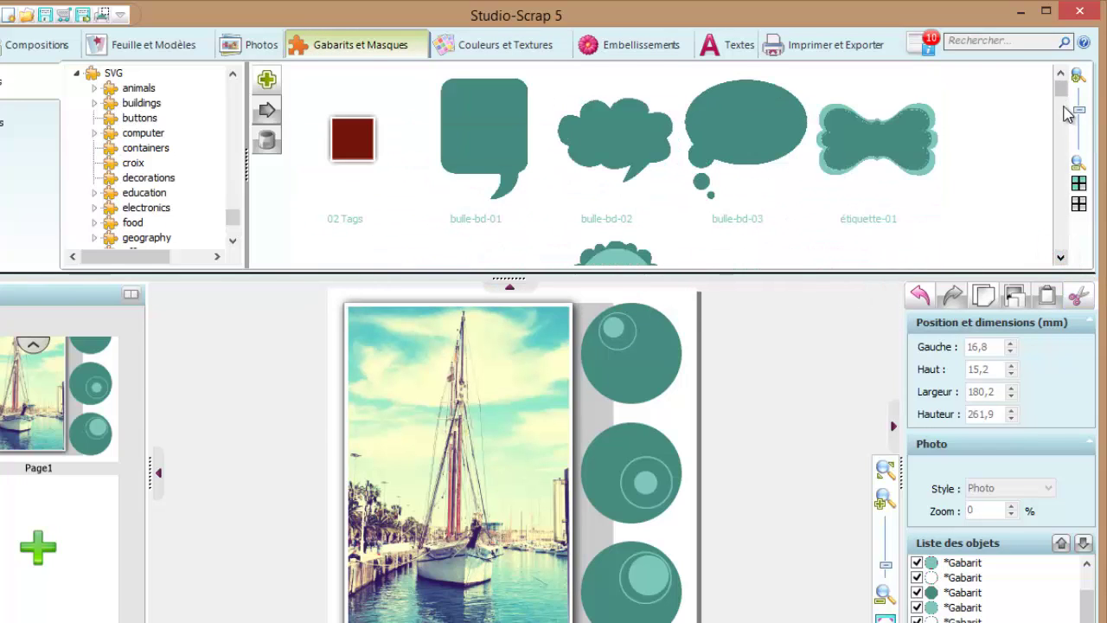
left_click(1060, 74)
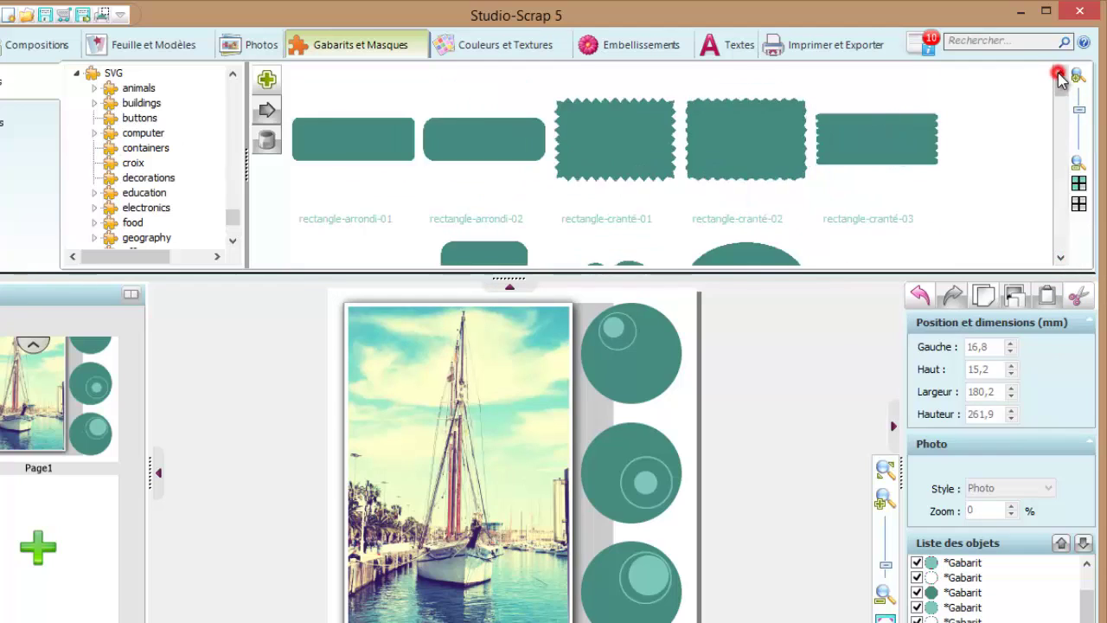
left_click(1059, 74)
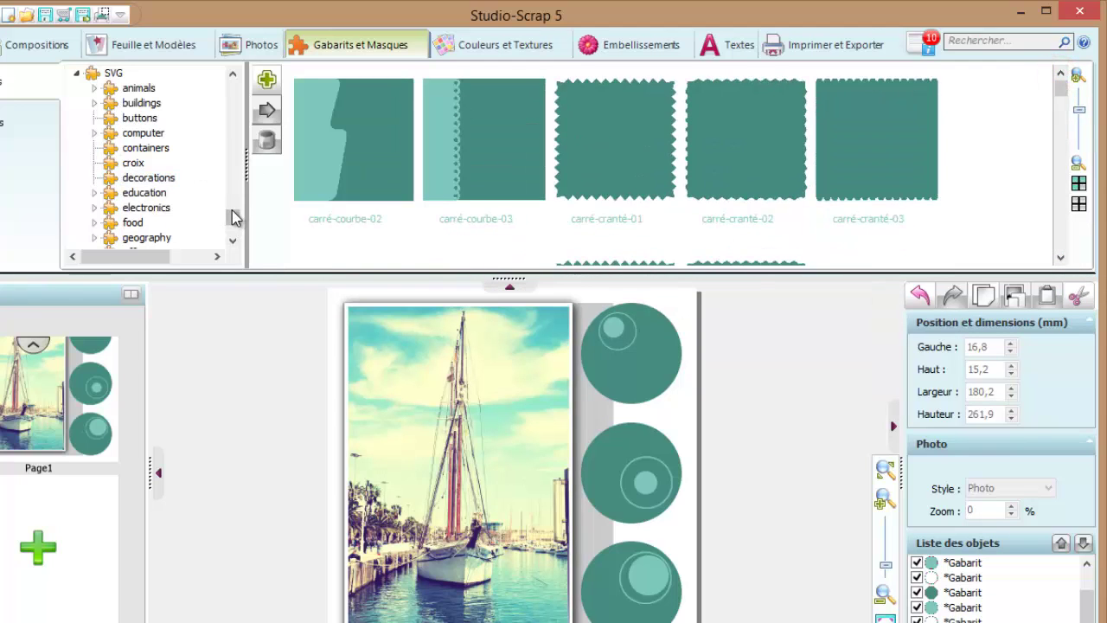
left_click_drag(235, 217, 233, 96)
left_click(126, 149)
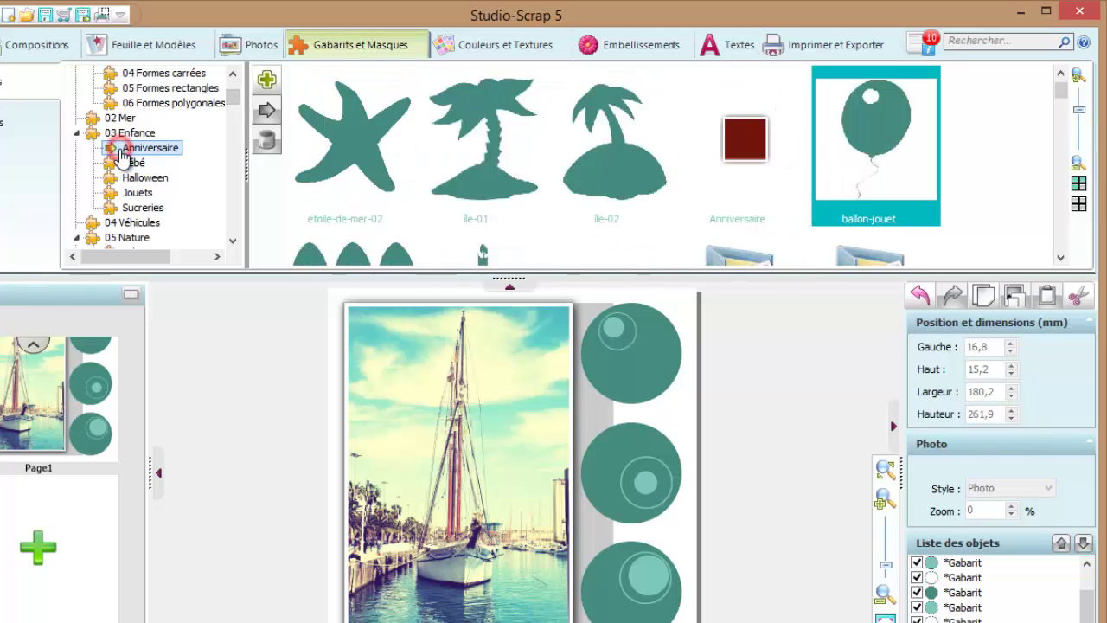
left_click(127, 164)
left_click(126, 177)
left_click(126, 192)
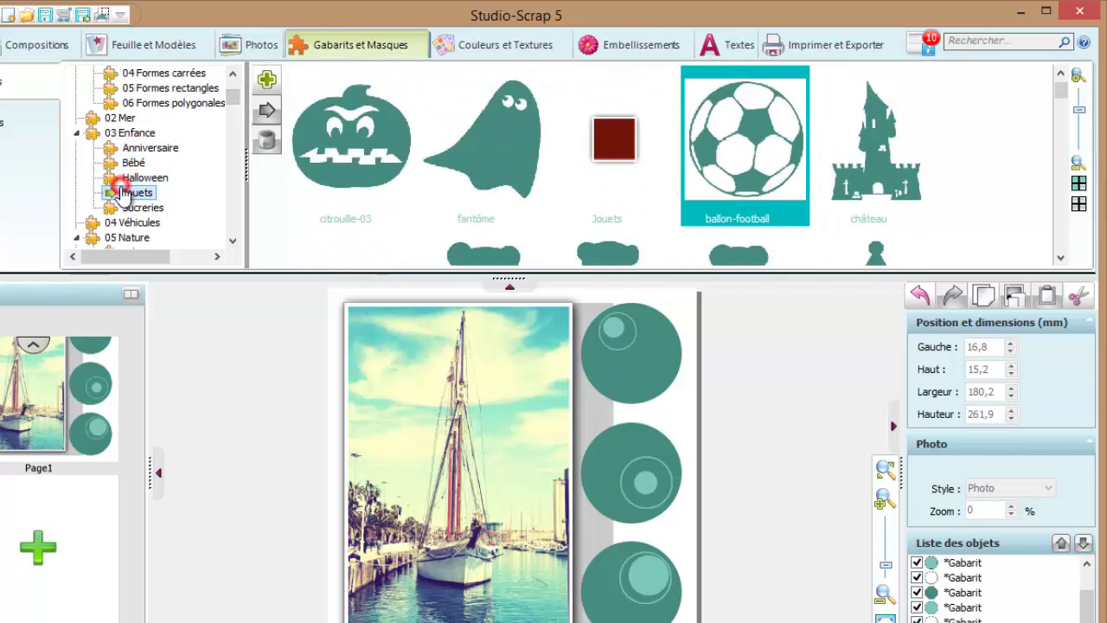
scroll(125, 192, "down", 3)
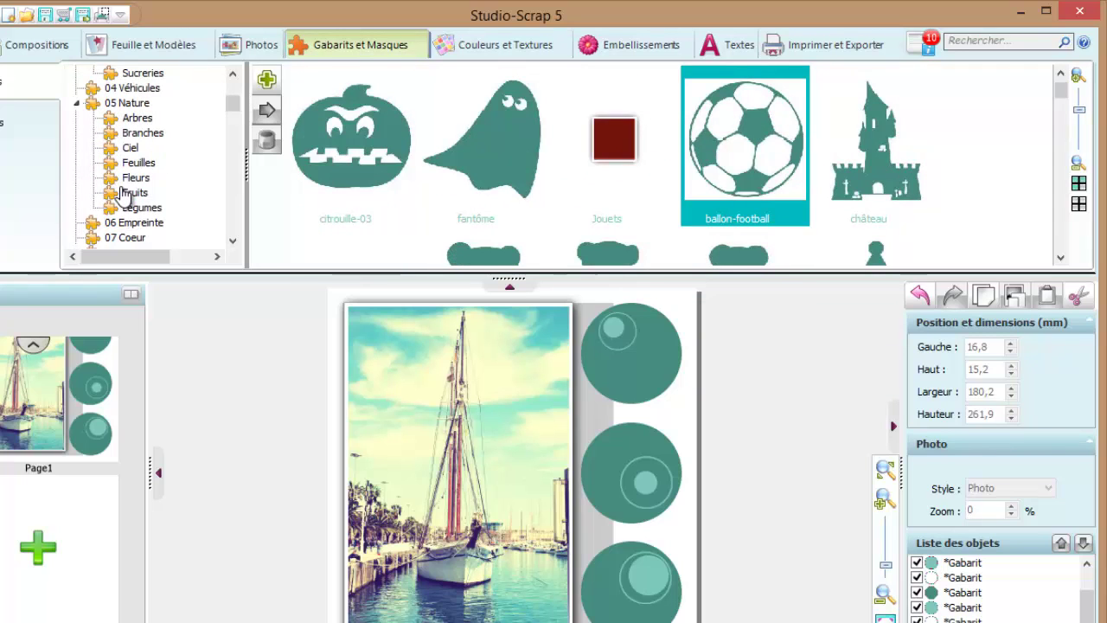
left_click(126, 192)
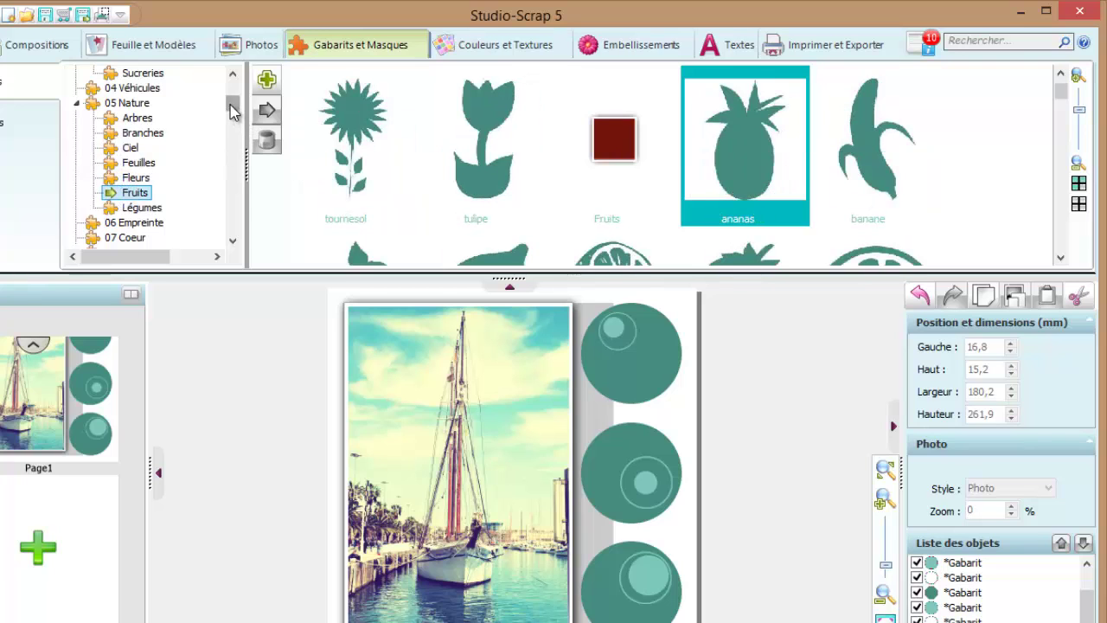
left_click_drag(232, 110, 231, 80)
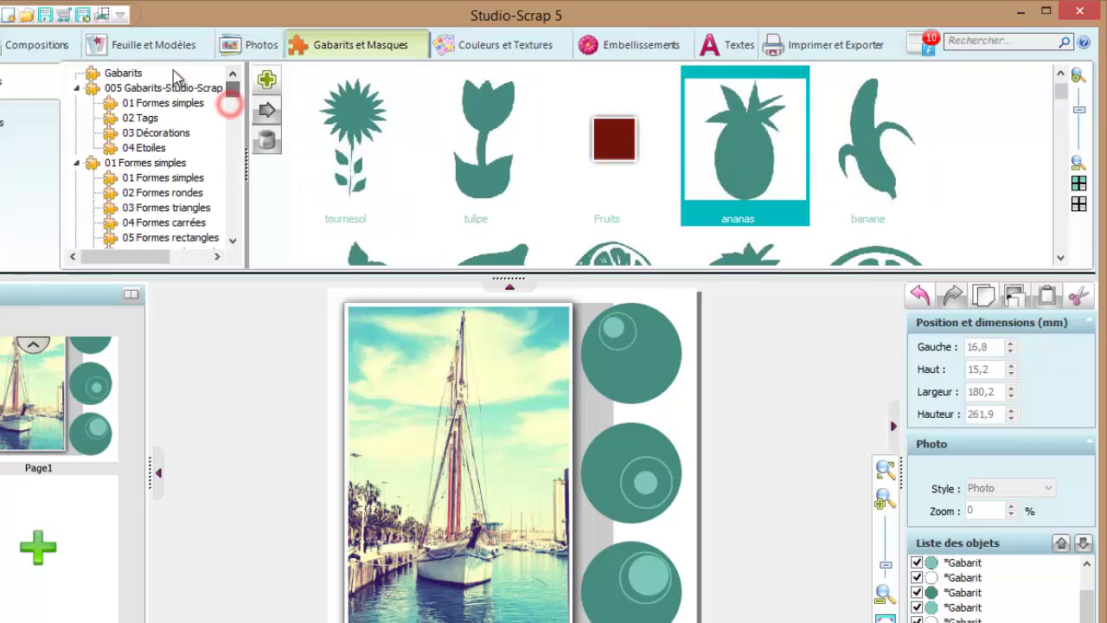
Try out the poire fruit shape on the page, enlarged to 132.8 x 173.3 mm, and remove it
left_click(1060, 257)
left_click(1060, 257)
left_click(355, 126)
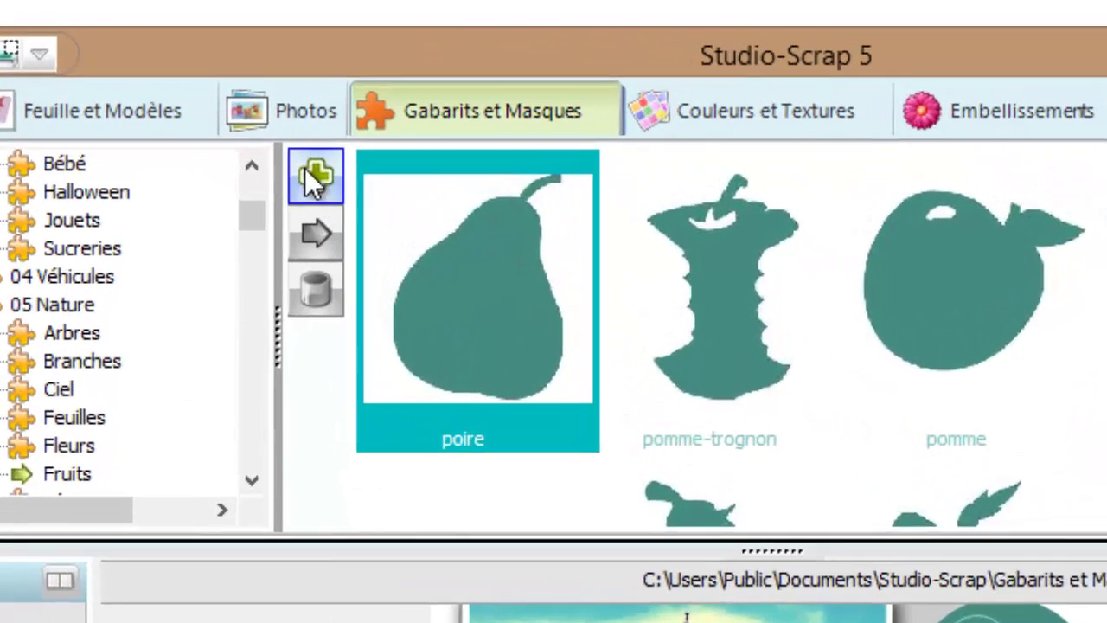
left_click(313, 177)
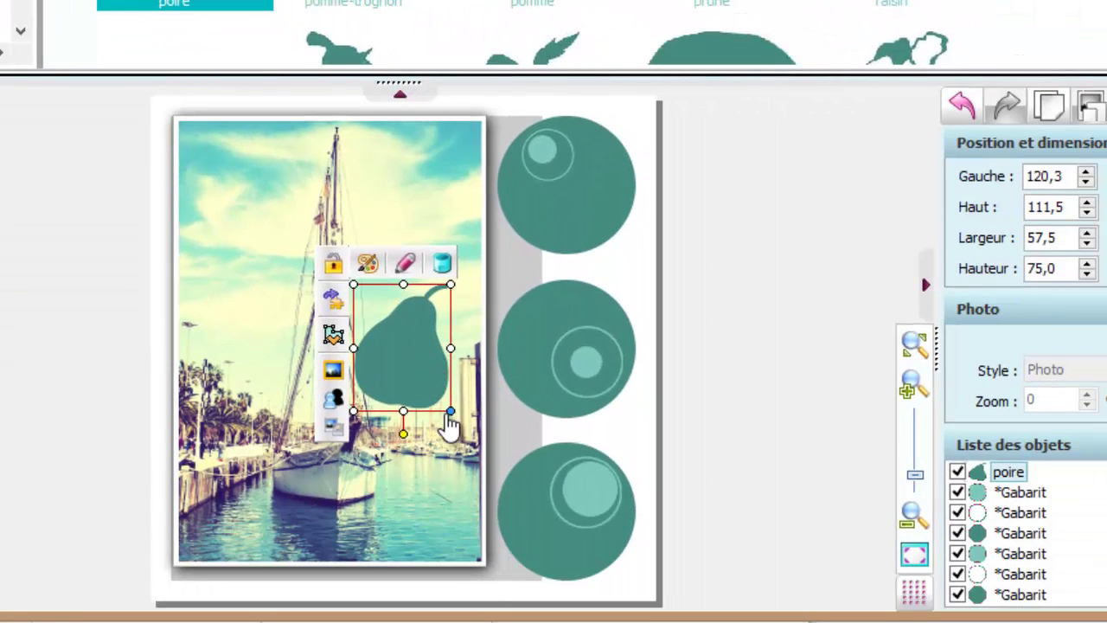
left_click_drag(447, 406, 477, 562)
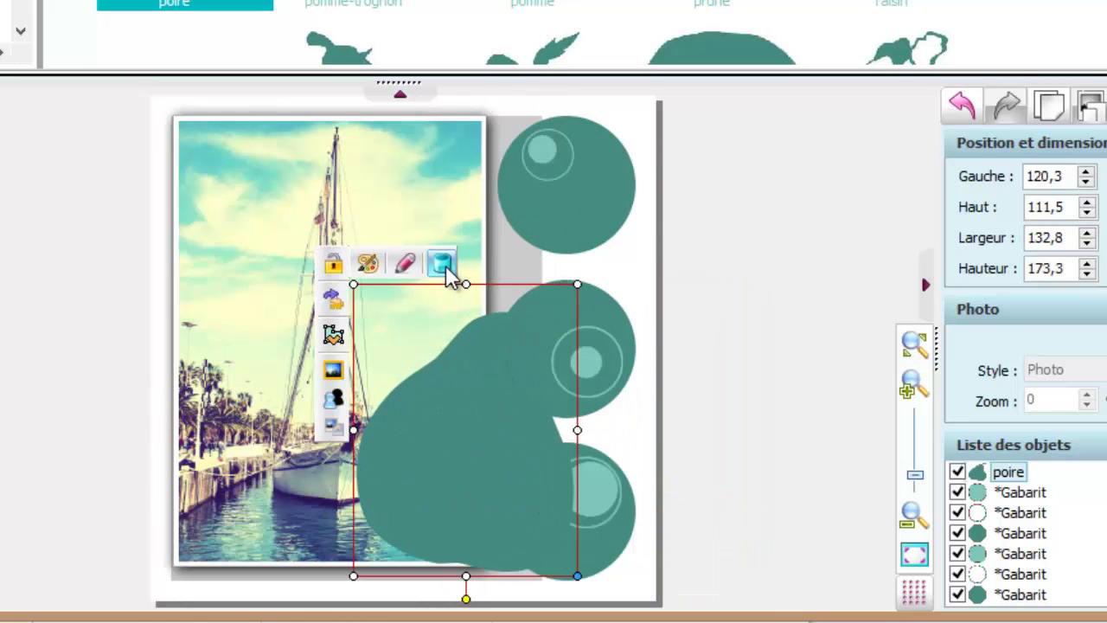
left_click(443, 264)
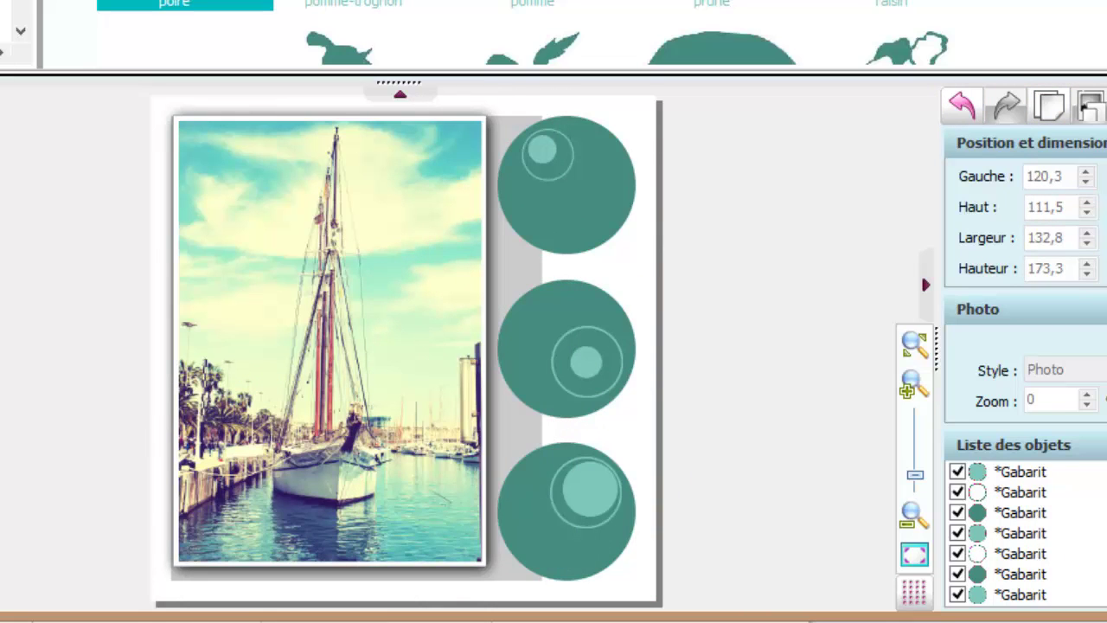
Select the grey rectangle behind the boat photo and search the textures for "bleu"
scroll(545, 35, "up", 3)
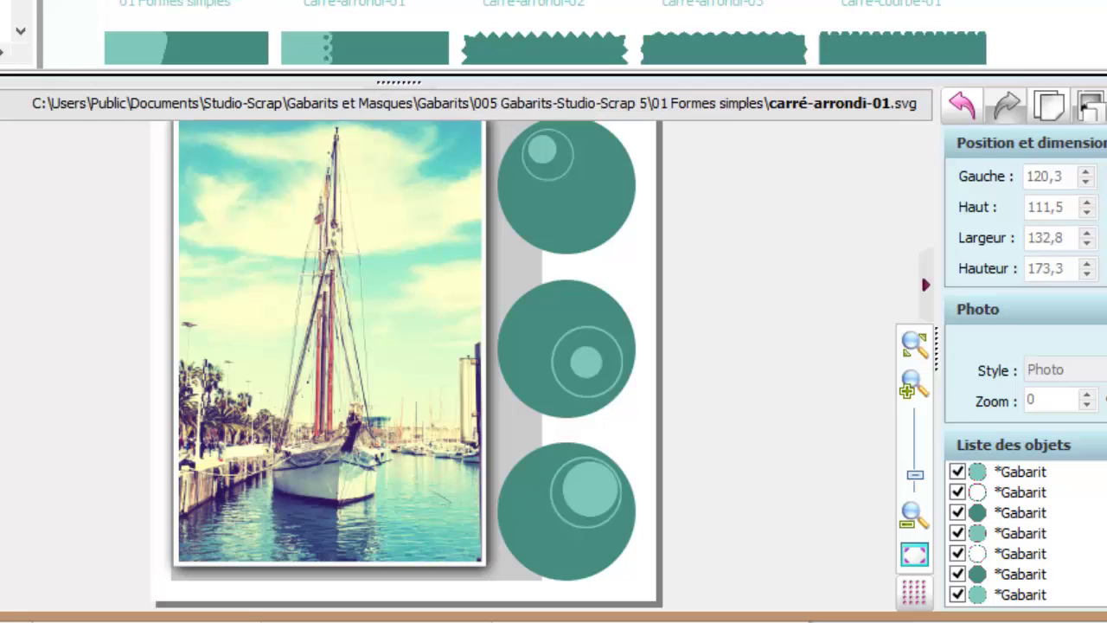
left_click_drag(363, 48, 502, 277)
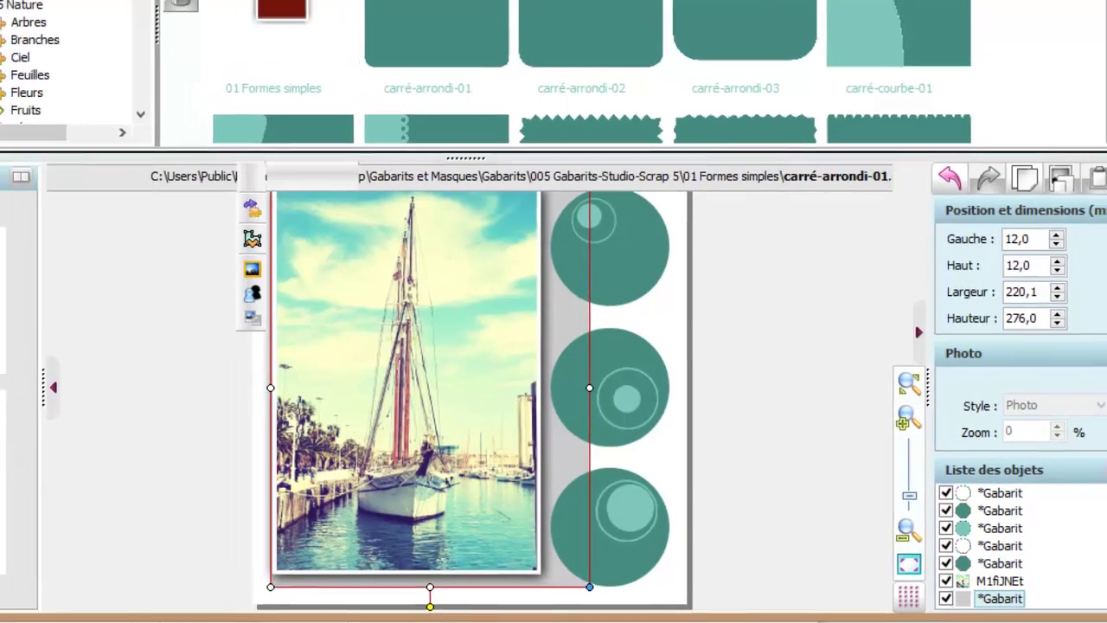
left_click(551, 43)
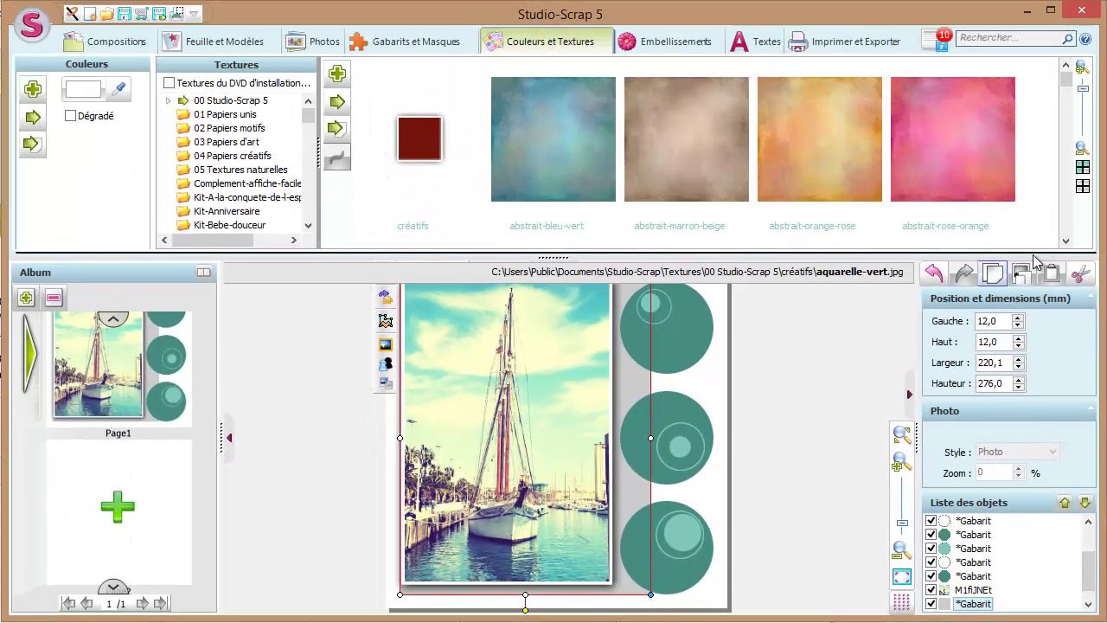
left_click(1065, 244)
left_click(1065, 244)
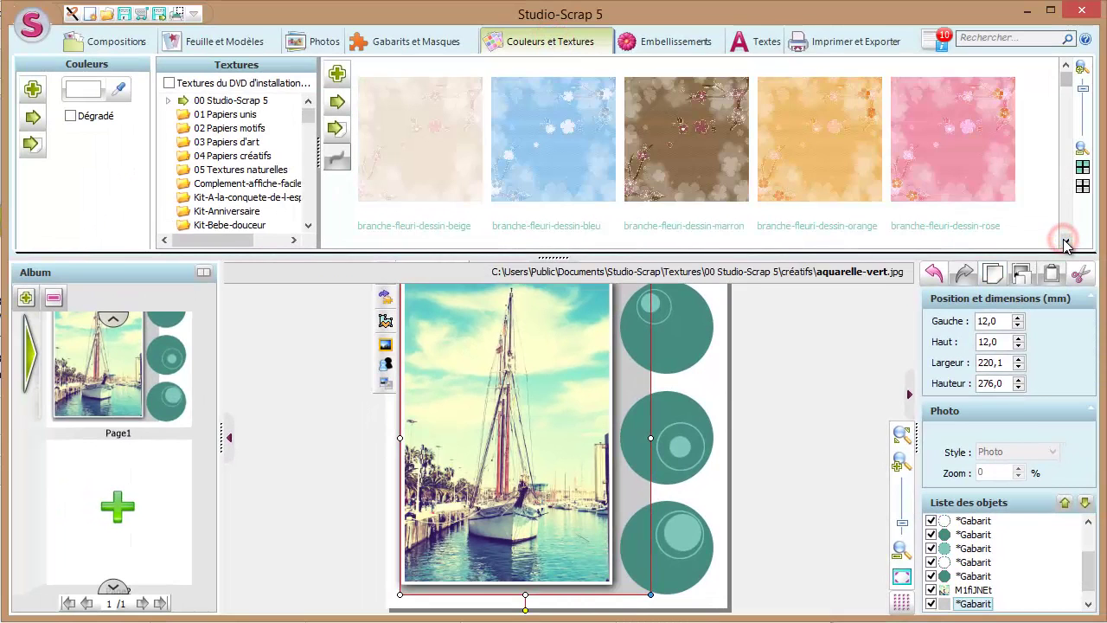
left_click(1065, 244)
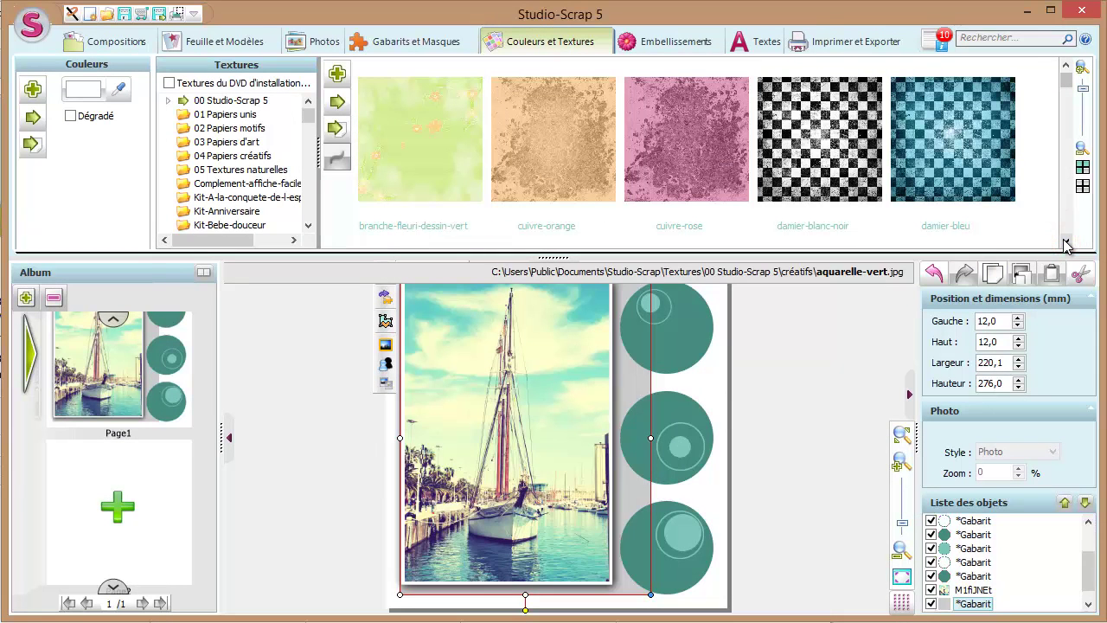
left_click(1064, 244)
left_click(989, 40)
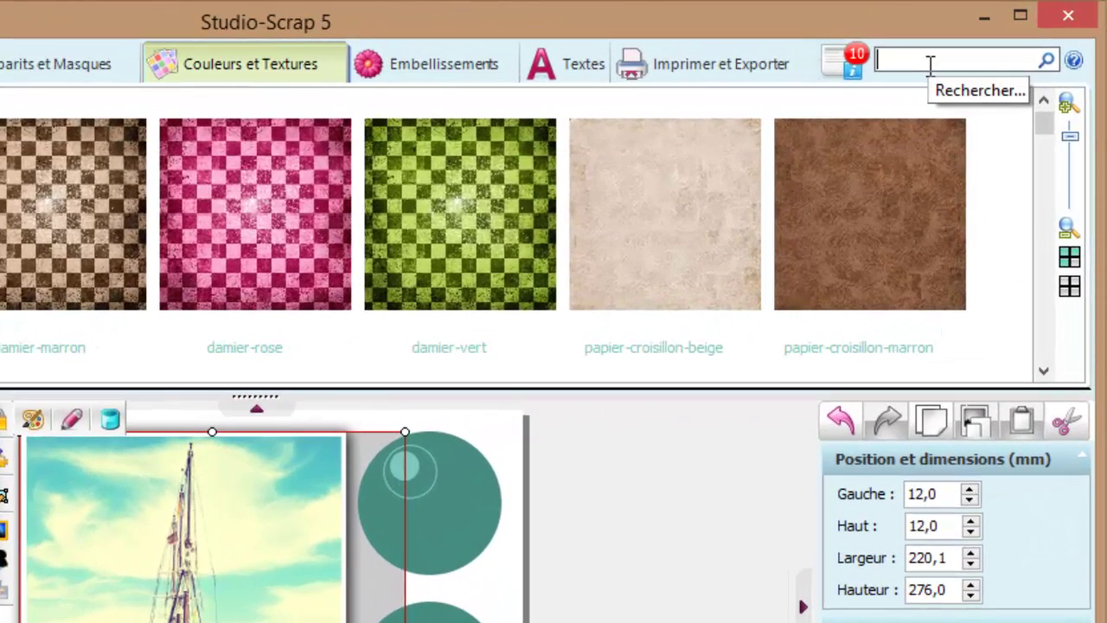
type("bleu")
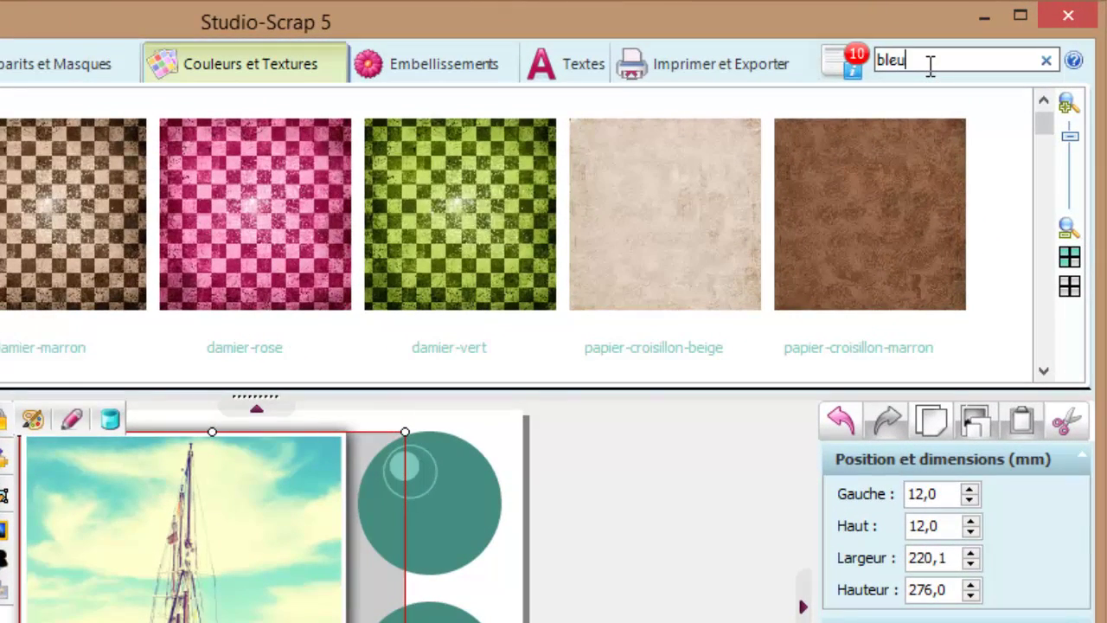
key("Return")
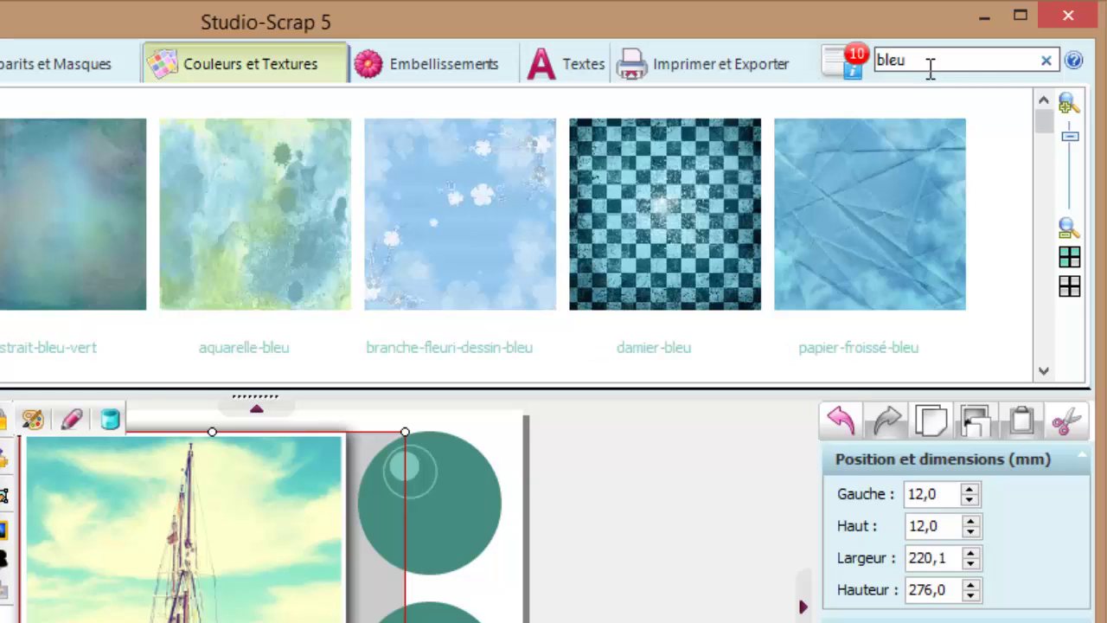
Fill the grey rectangle behind the boat photo with the abstrait-bleu-vert texture
left_click(2, 230)
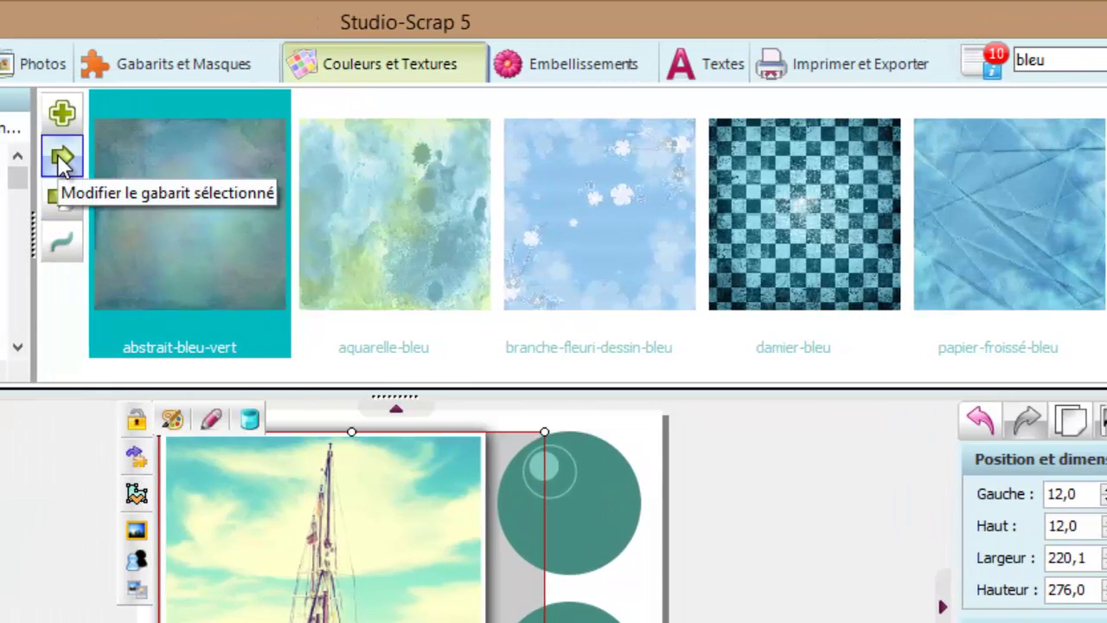
left_click(62, 165)
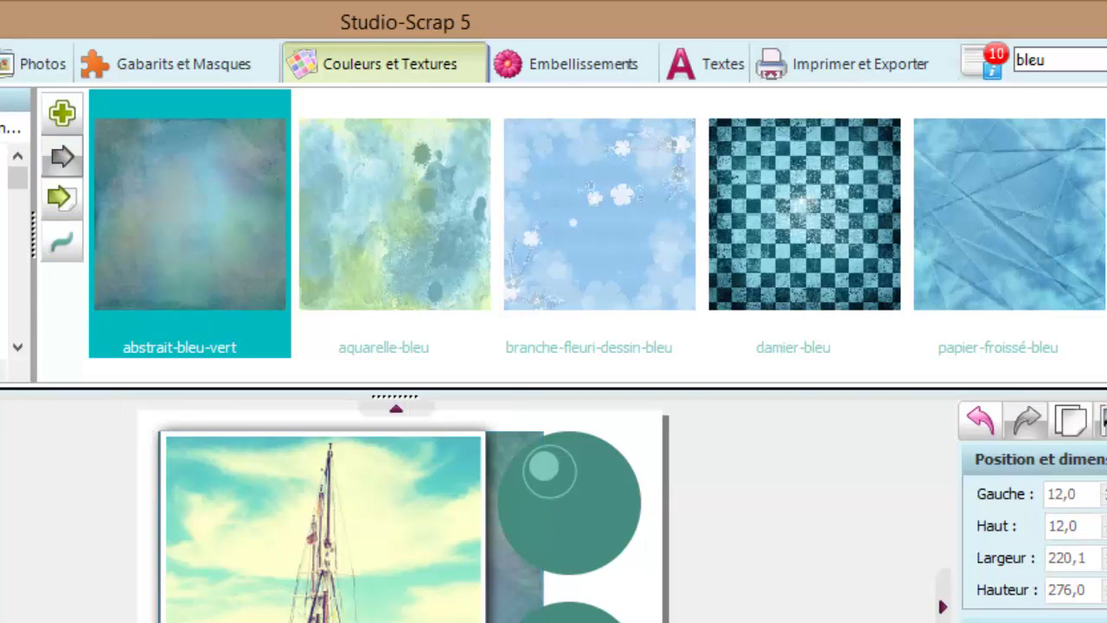
Apply the motif-etoile-bleu texture to the rectangle behind the boat photo
left_click(506, 593)
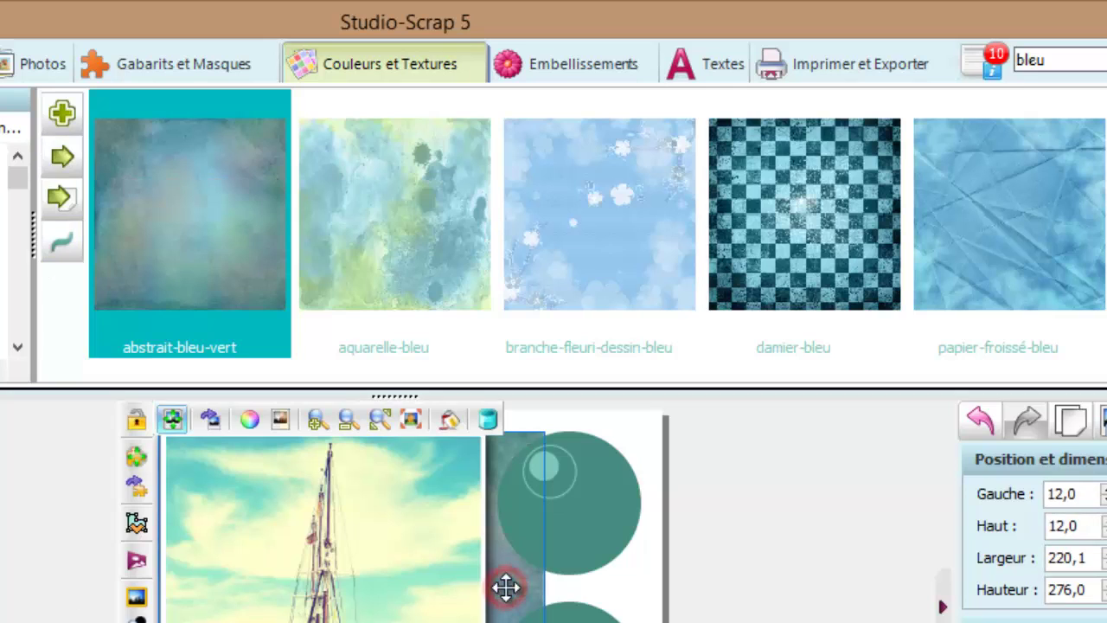
scroll(597, 234, "down", 1)
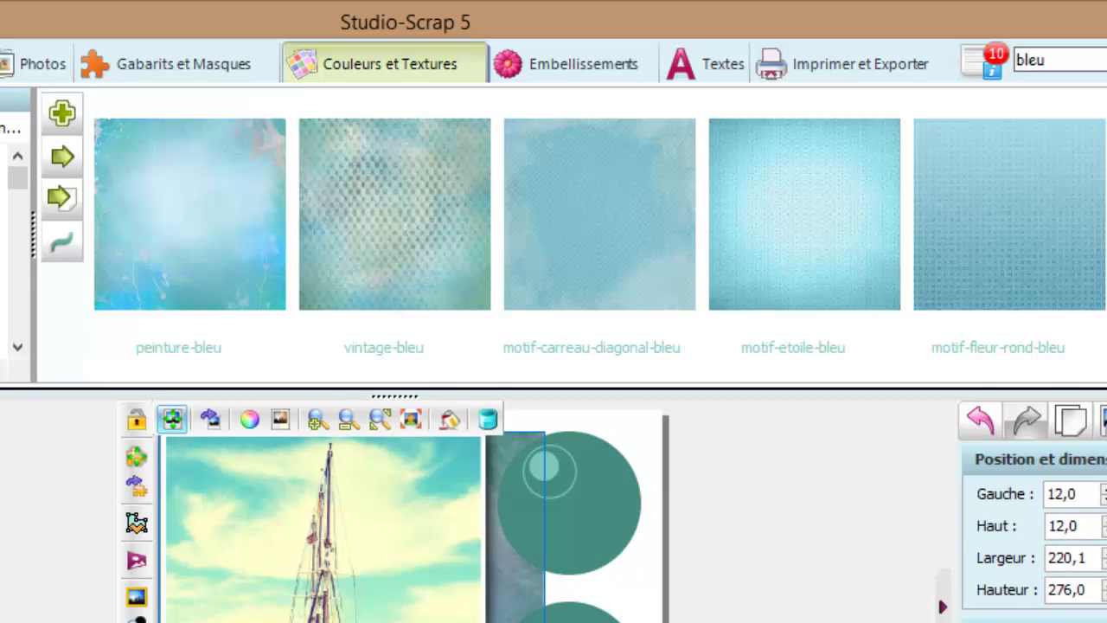
left_click(781, 242)
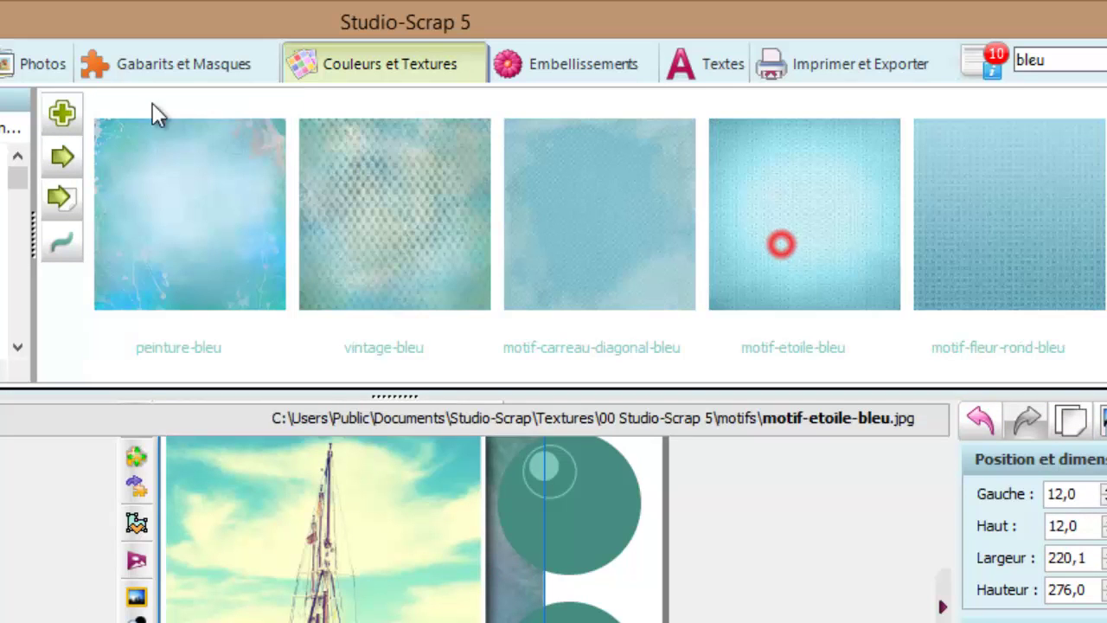
left_click(65, 164)
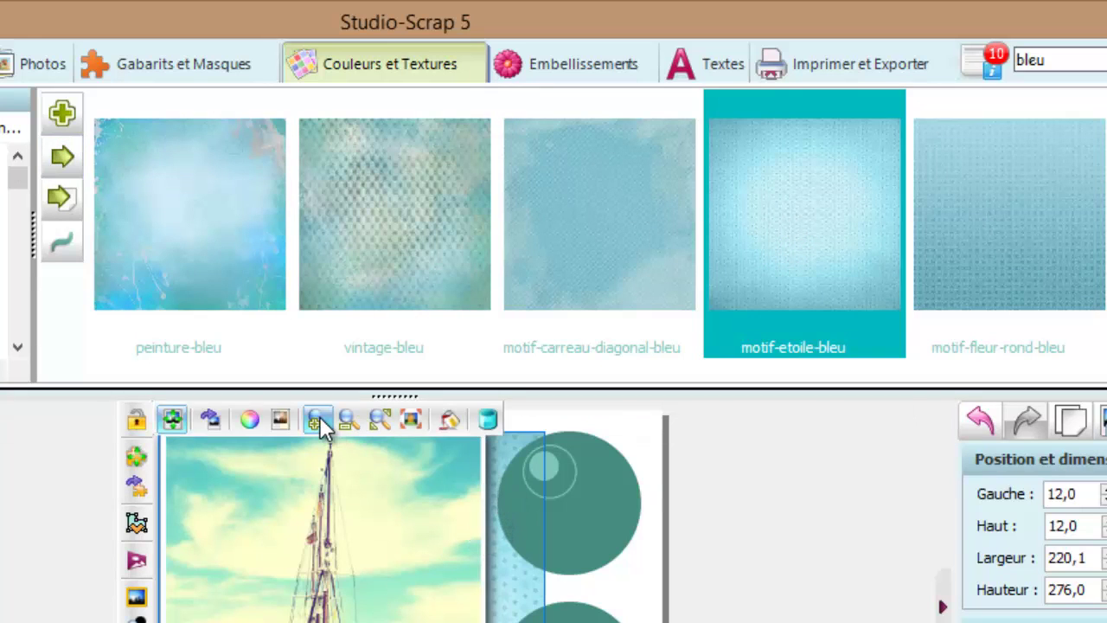
Slightly enlarge the star pattern inside the rectangle behind the photo and deselect it
left_click(317, 418)
left_click(318, 419)
left_click(317, 419)
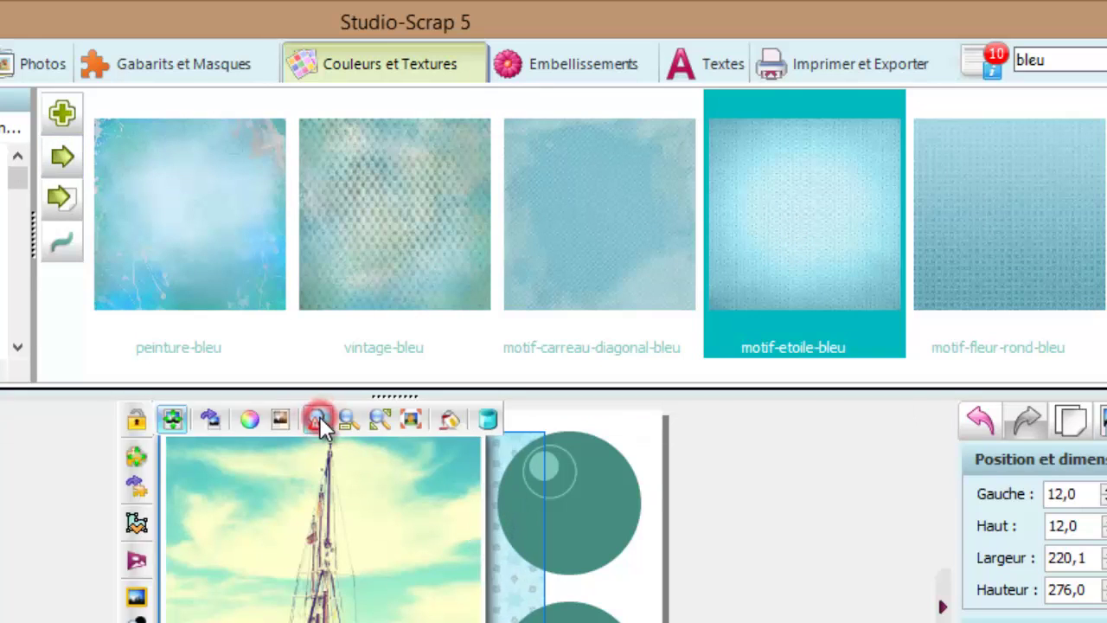
left_click(348, 419)
left_click(348, 419)
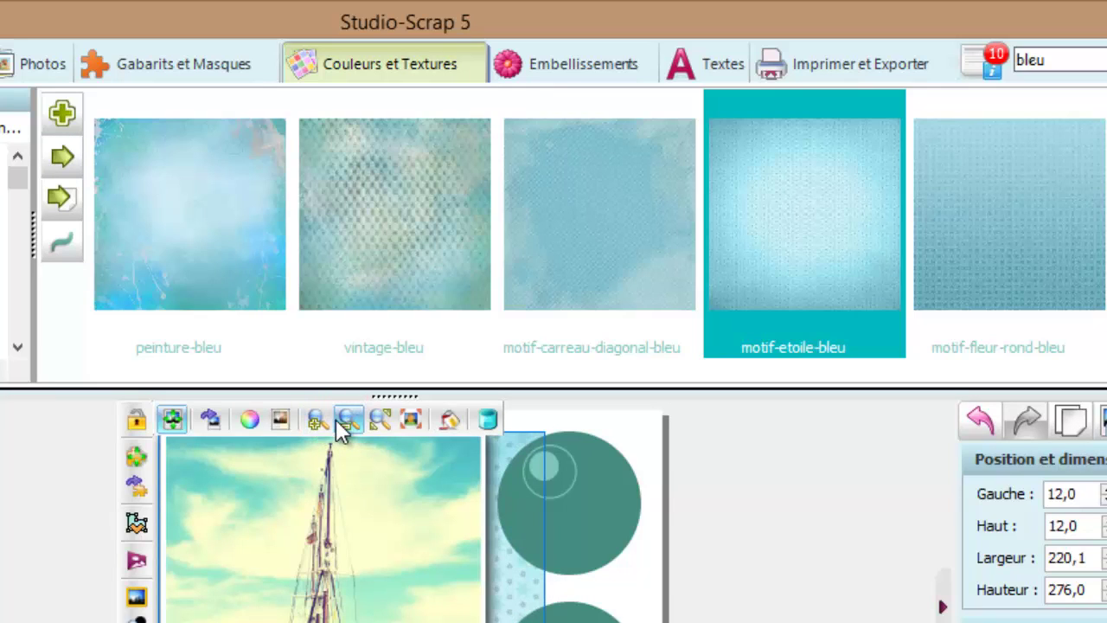
left_click(29, 500)
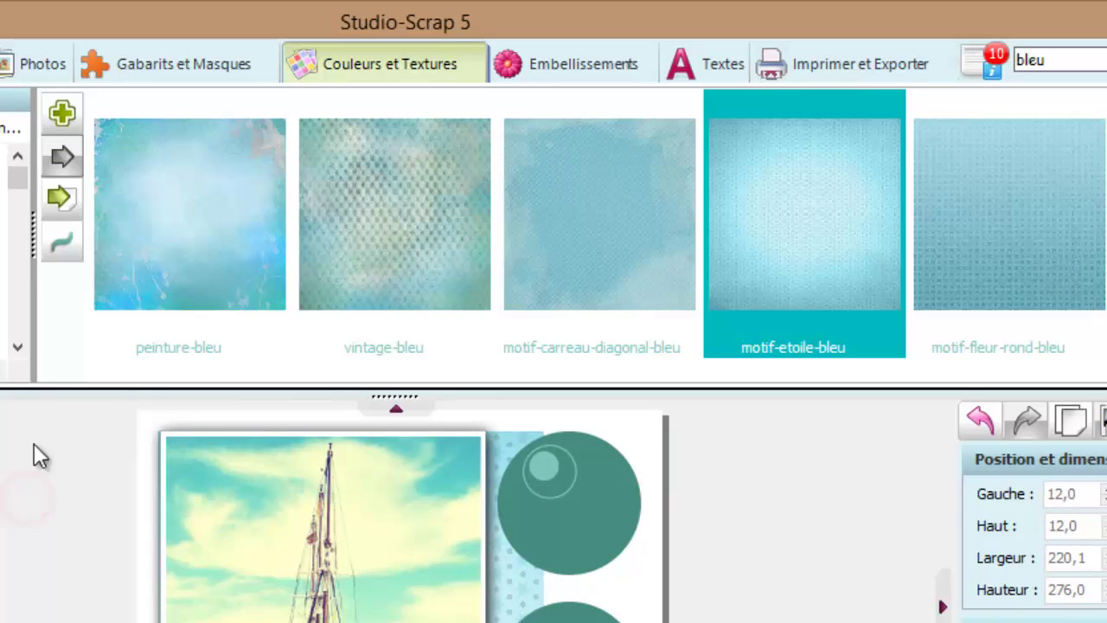
Search the textures for "marron" and fill the large top circle with papier-croisillon-marron
left_click(594, 511)
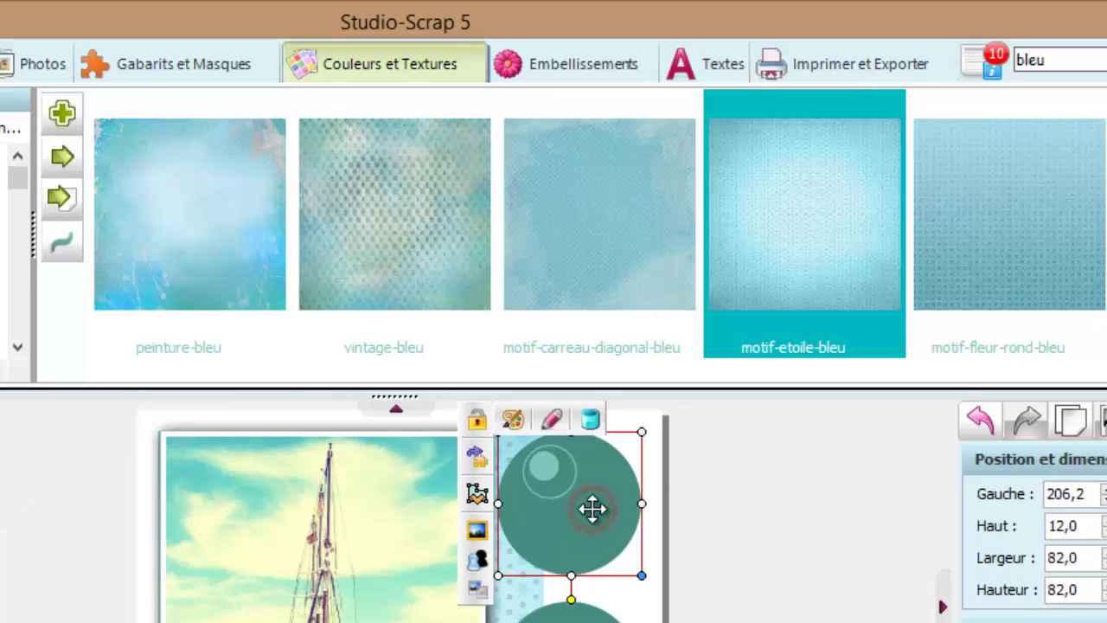
double_click(1038, 57)
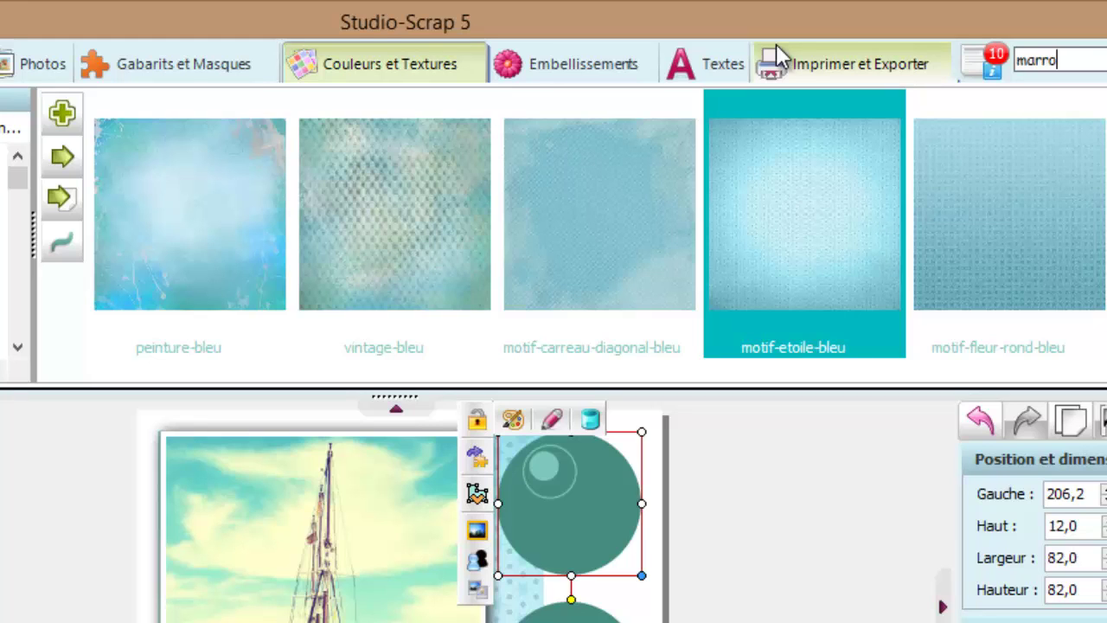
key("Return")
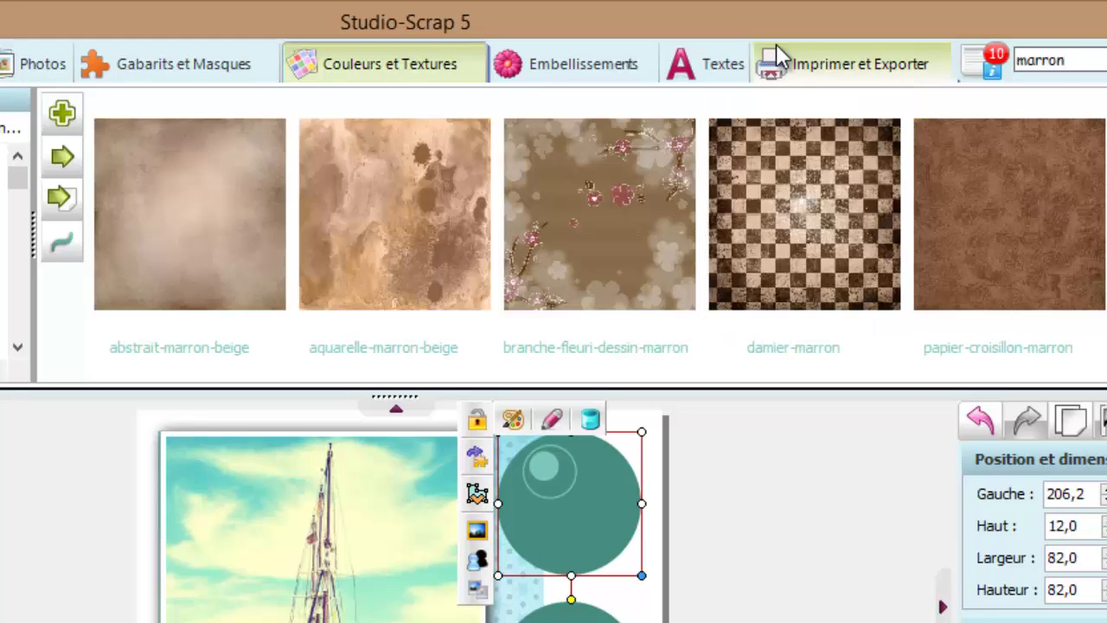
left_click(973, 191)
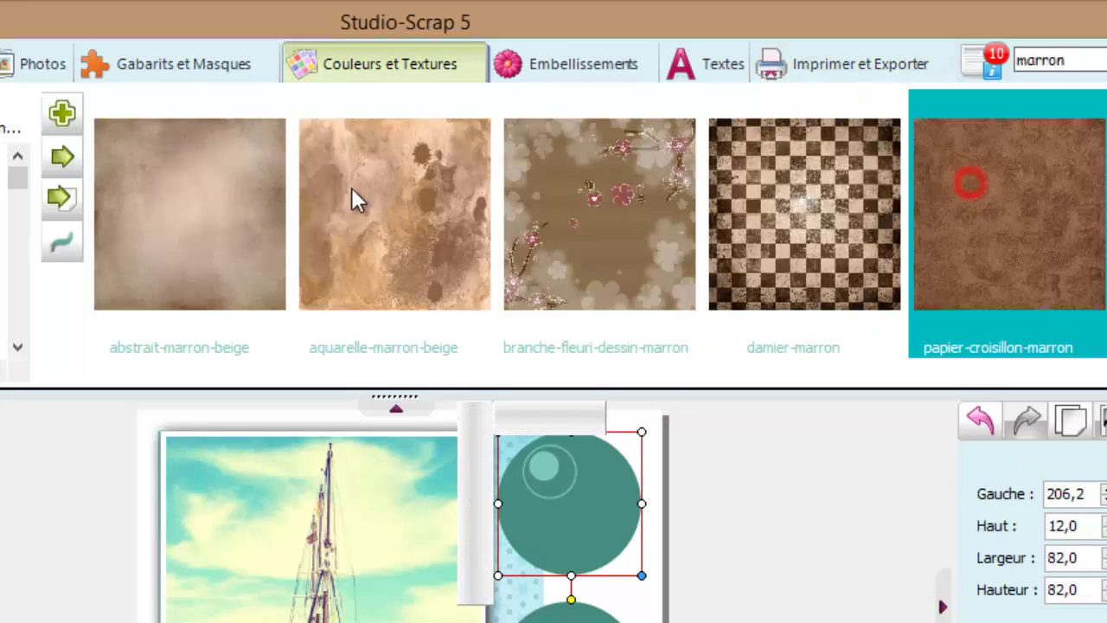
left_click(64, 159)
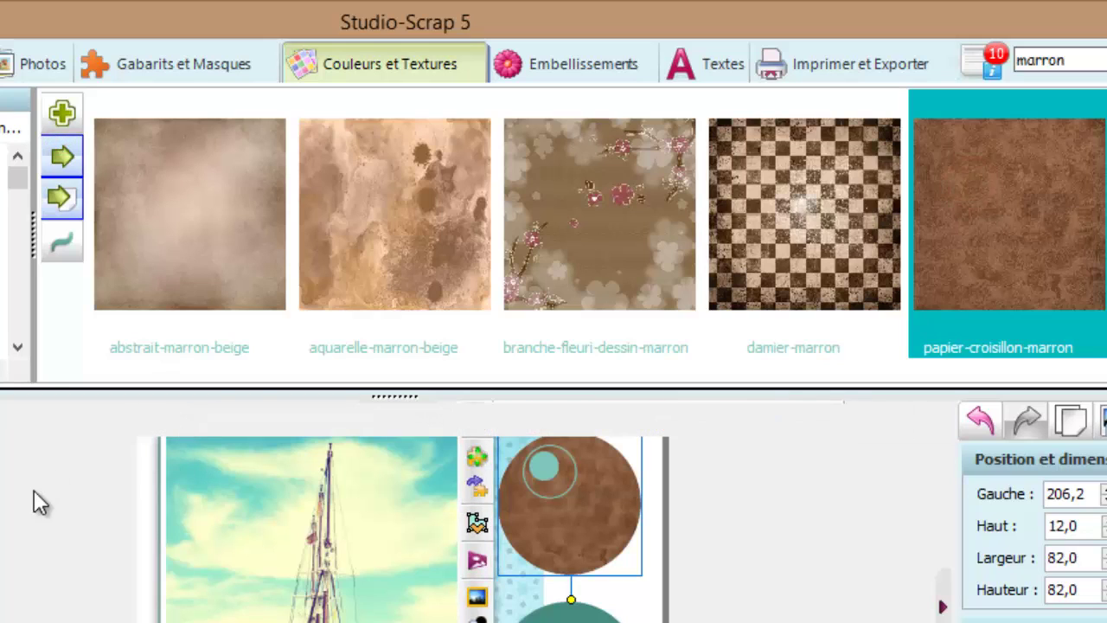
Fill the other two large circles with the papier-croisillon-marron texture to match the top one
left_click(76, 545)
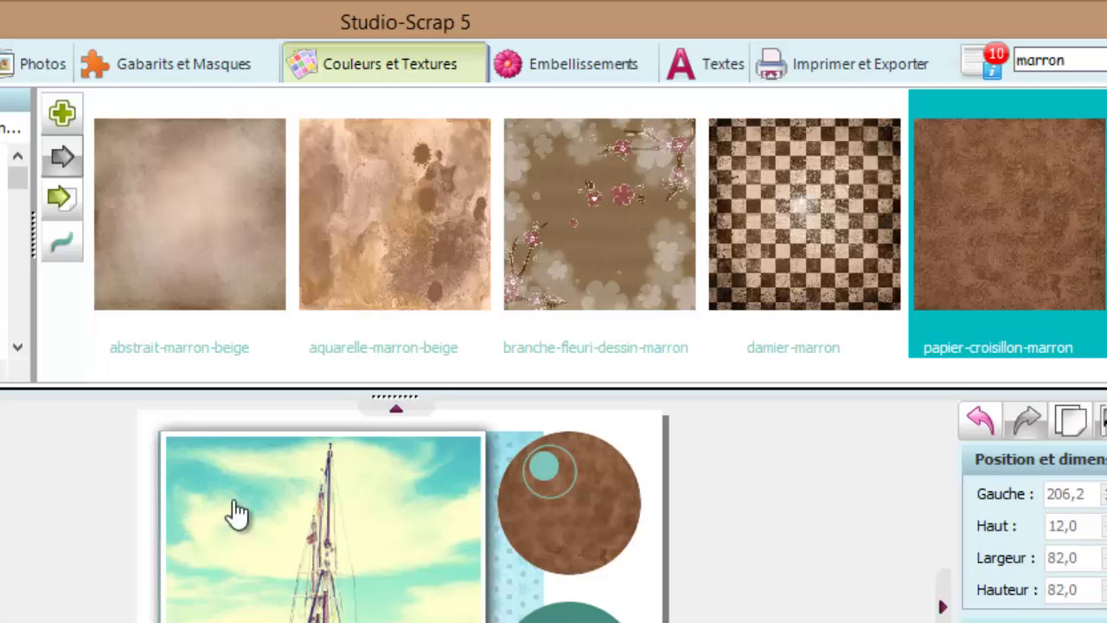
left_click(504, 537)
left_click(70, 161)
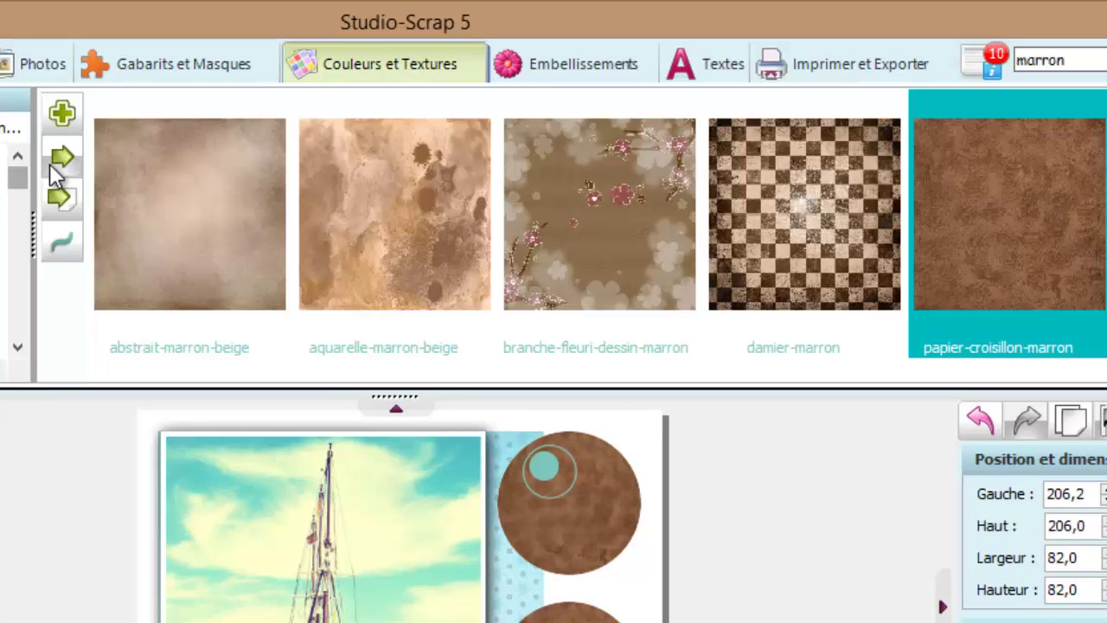
left_click(59, 159)
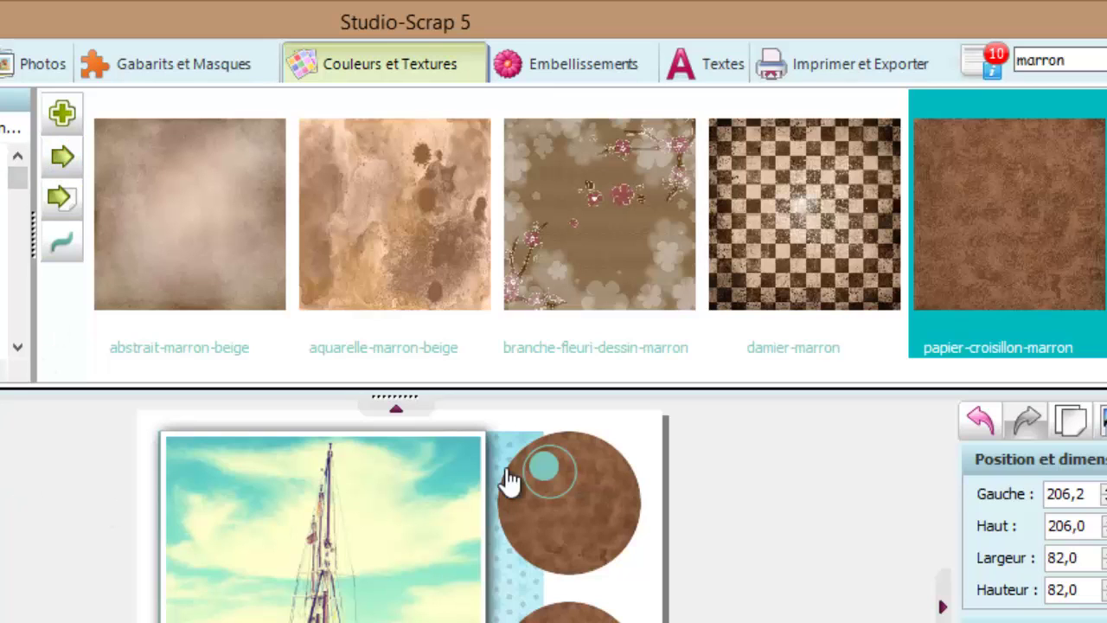
Add the attache-métal-rivet-2-gris embellishment and place it over the upper left edge of the boat photo
left_click(543, 468)
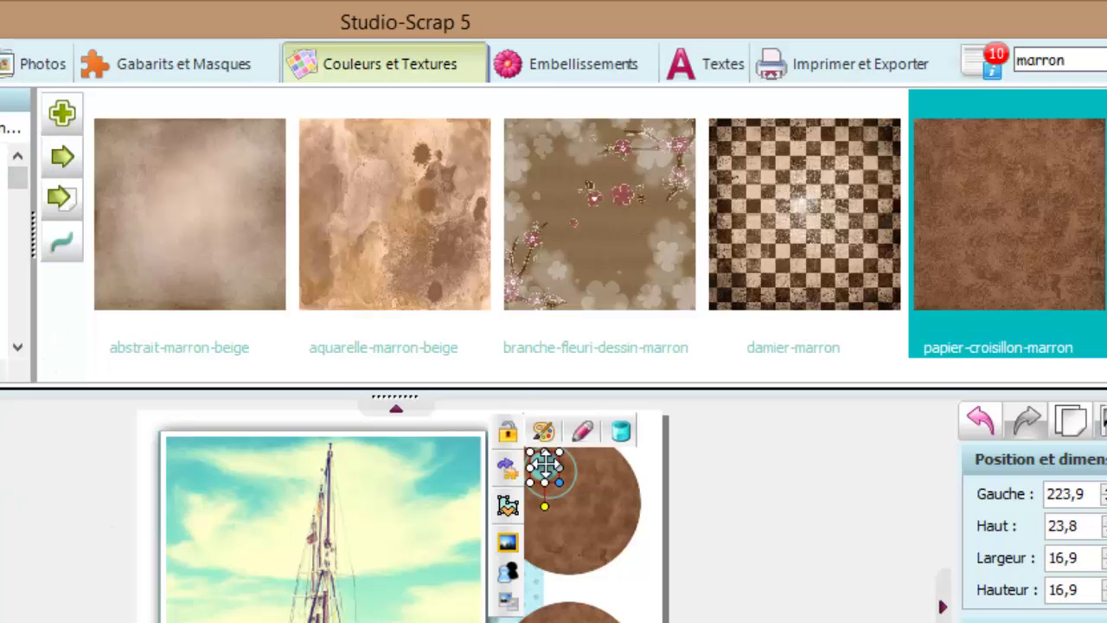
left_click(533, 67)
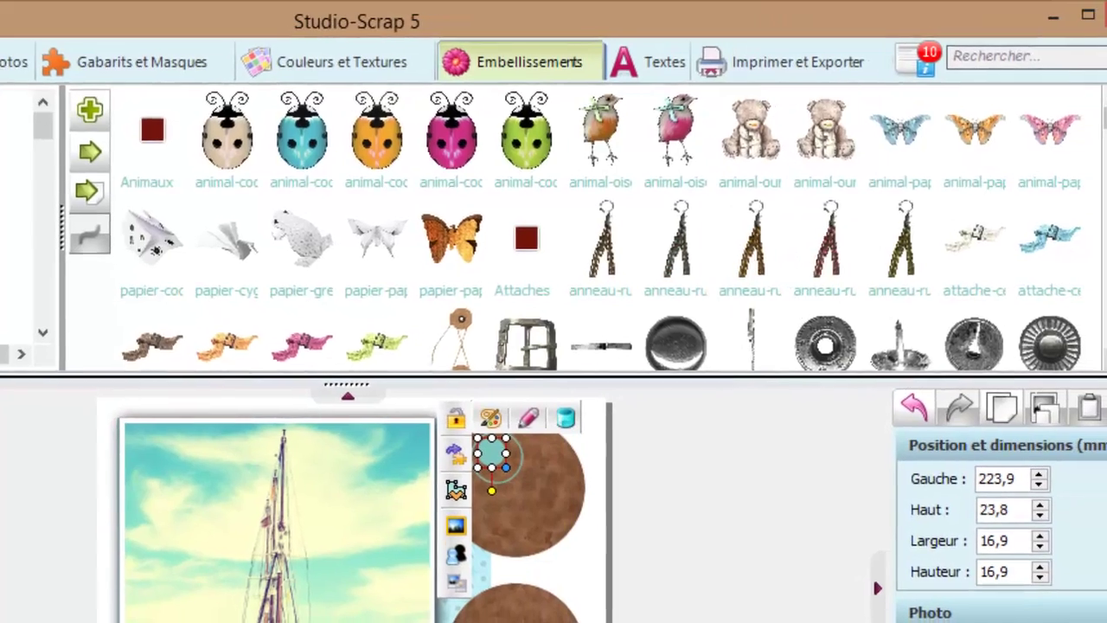
left_click(1050, 350)
left_click(1050, 350)
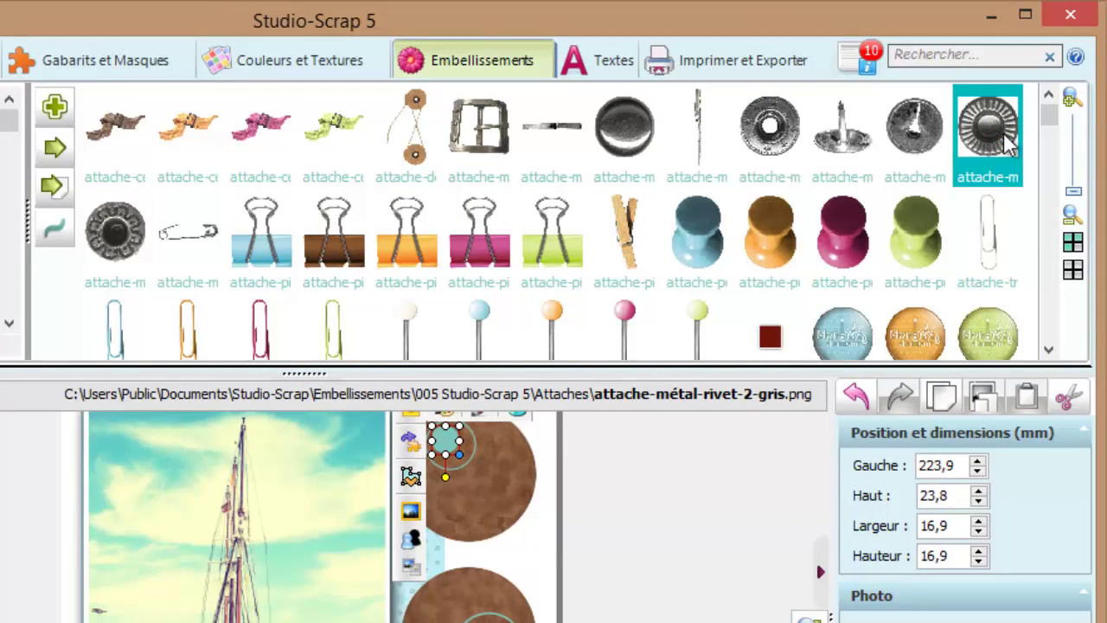
left_click(54, 107)
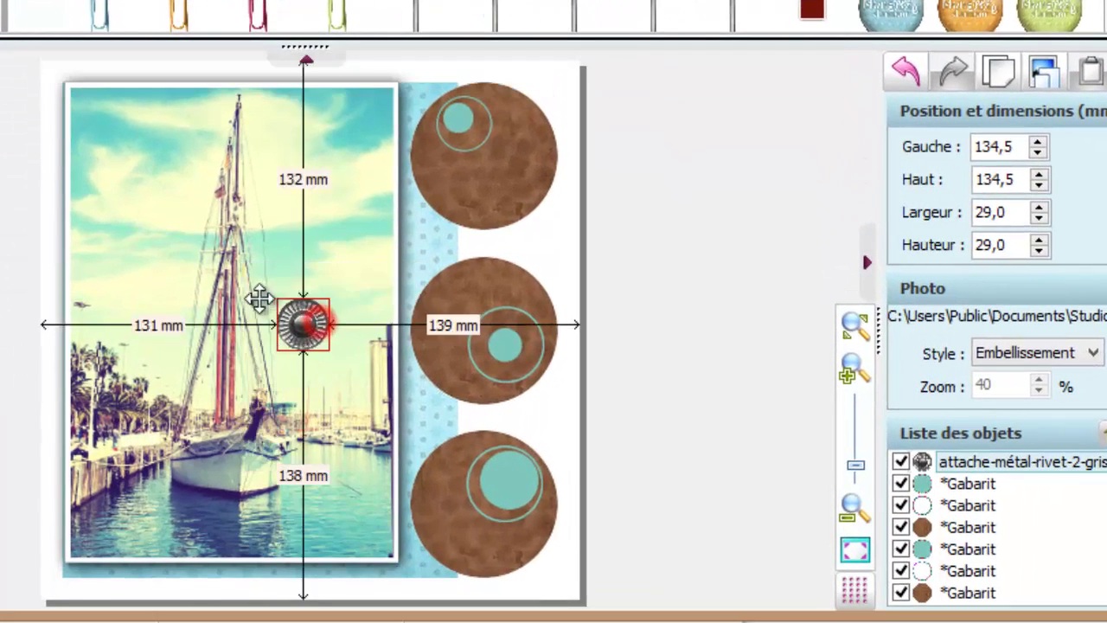
left_click_drag(259, 298, 76, 135)
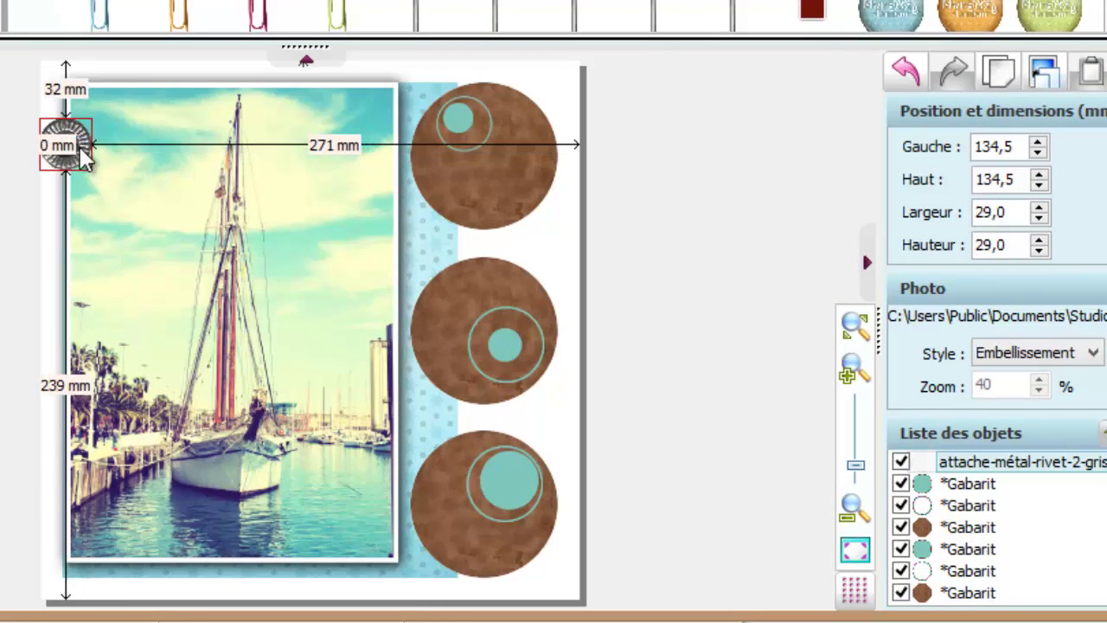
Give the metal rivet a softened shadow with offset 3, reduce the rivet to about 17.9 x 17.9 mm, and deselect it
left_click(19, 241)
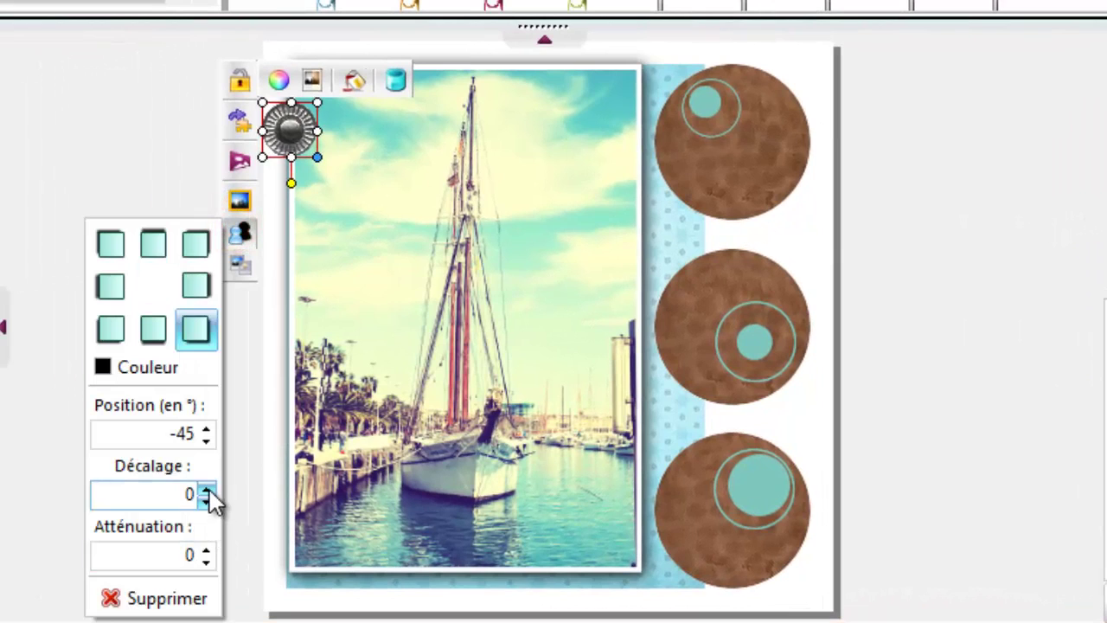
left_click(206, 488)
left_click(206, 550)
left_click(206, 550)
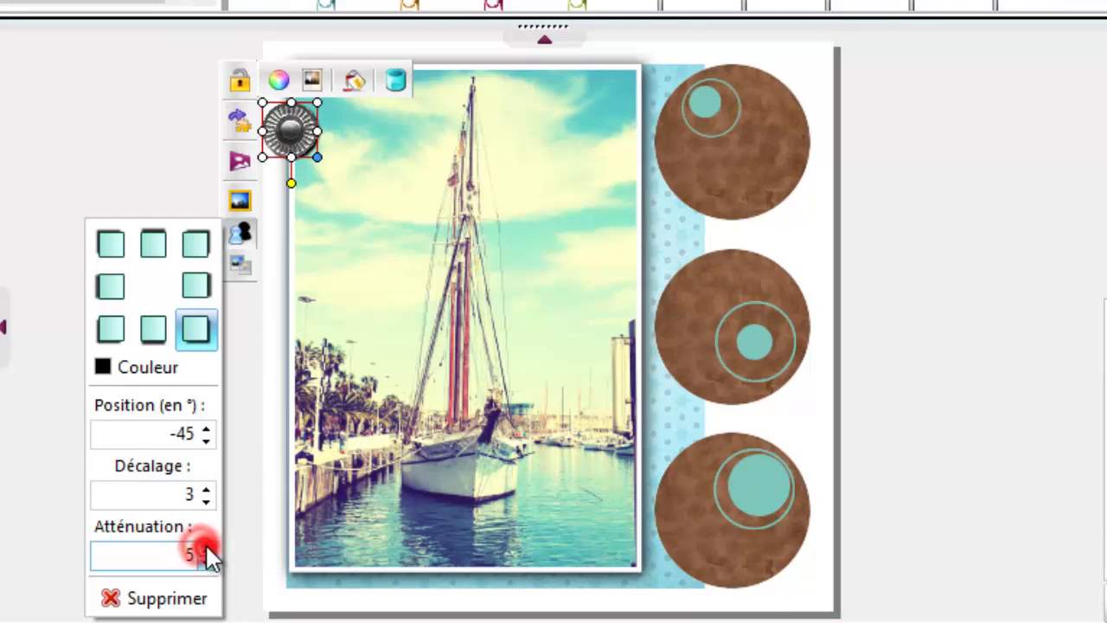
left_click(206, 550)
left_click_drag(317, 155, 296, 122)
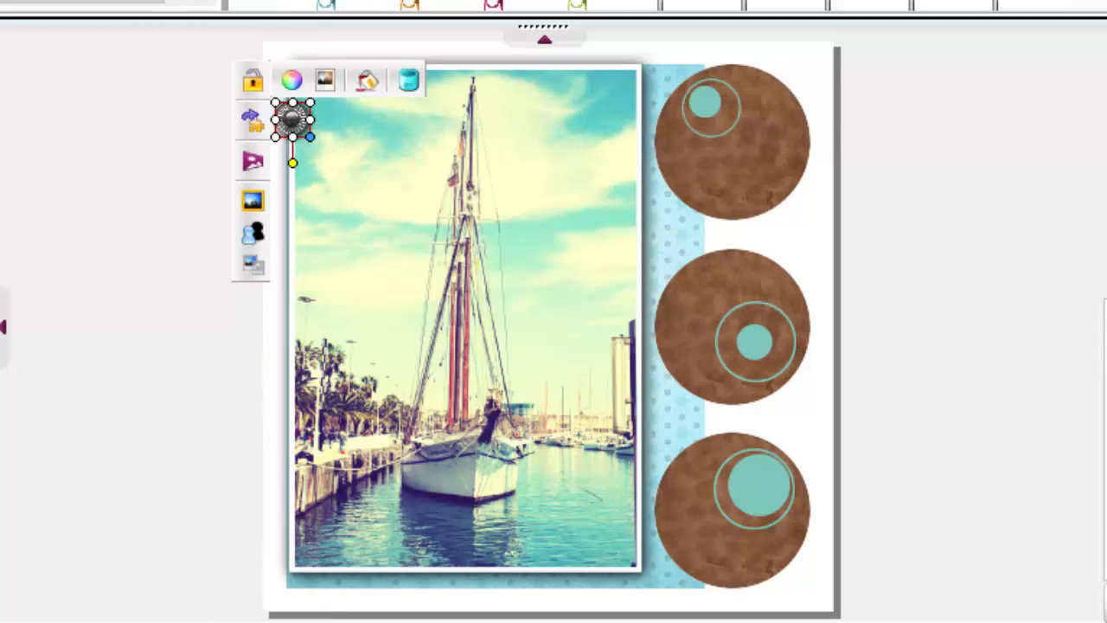
left_click(544, 39)
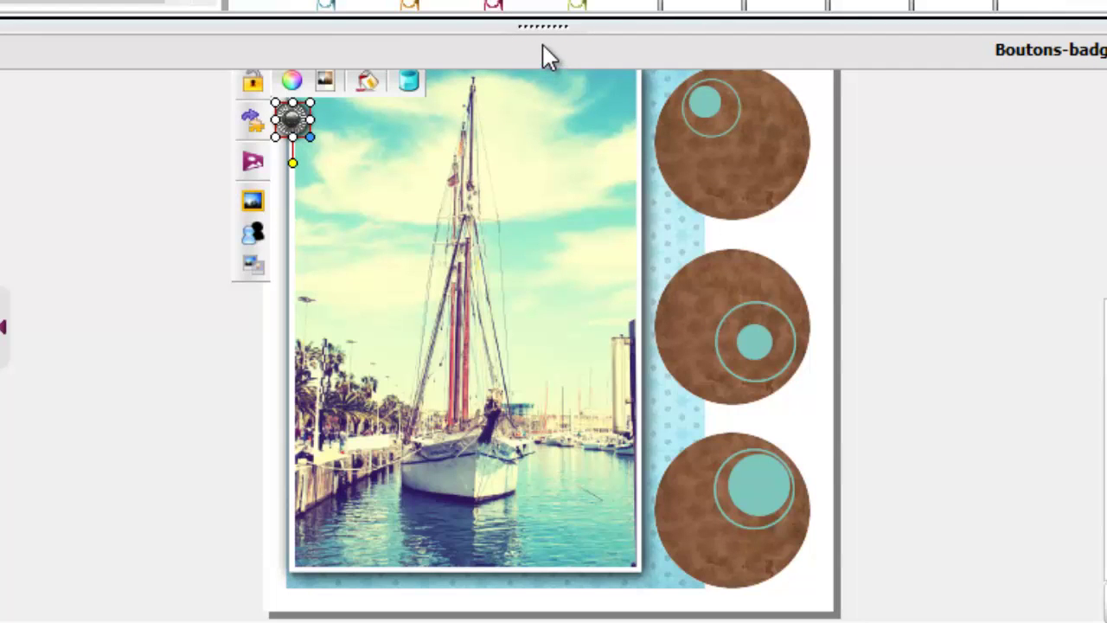
left_click(128, 132)
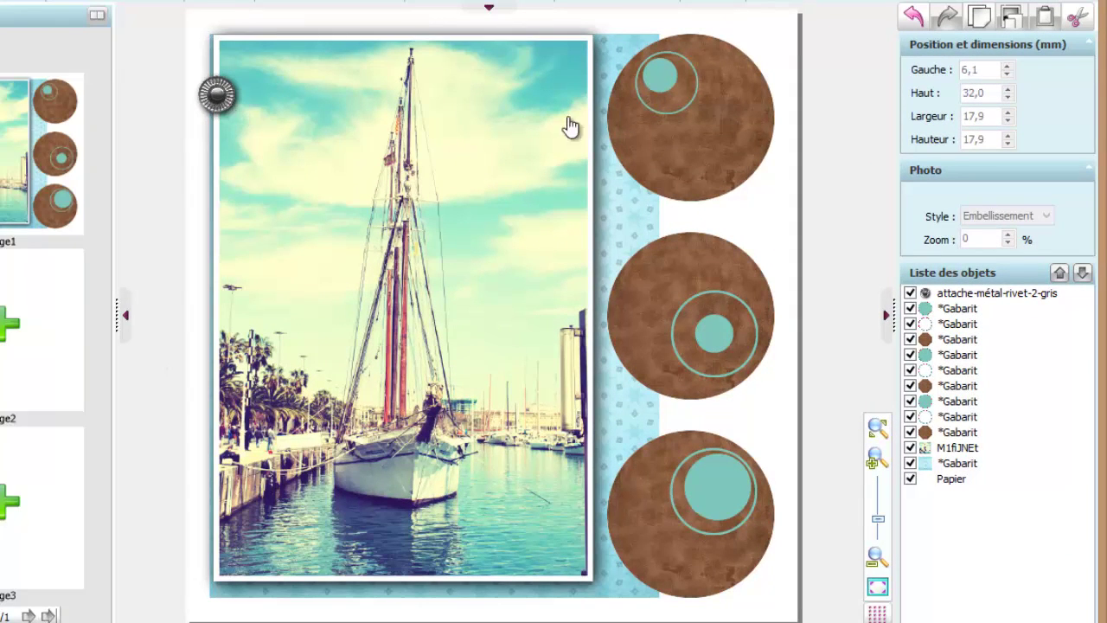
Shift the boat photo to about 35.2 mm from the page's left edge and rotate it by about 2°
left_click(344, 337)
left_click_drag(356, 292, 396, 297)
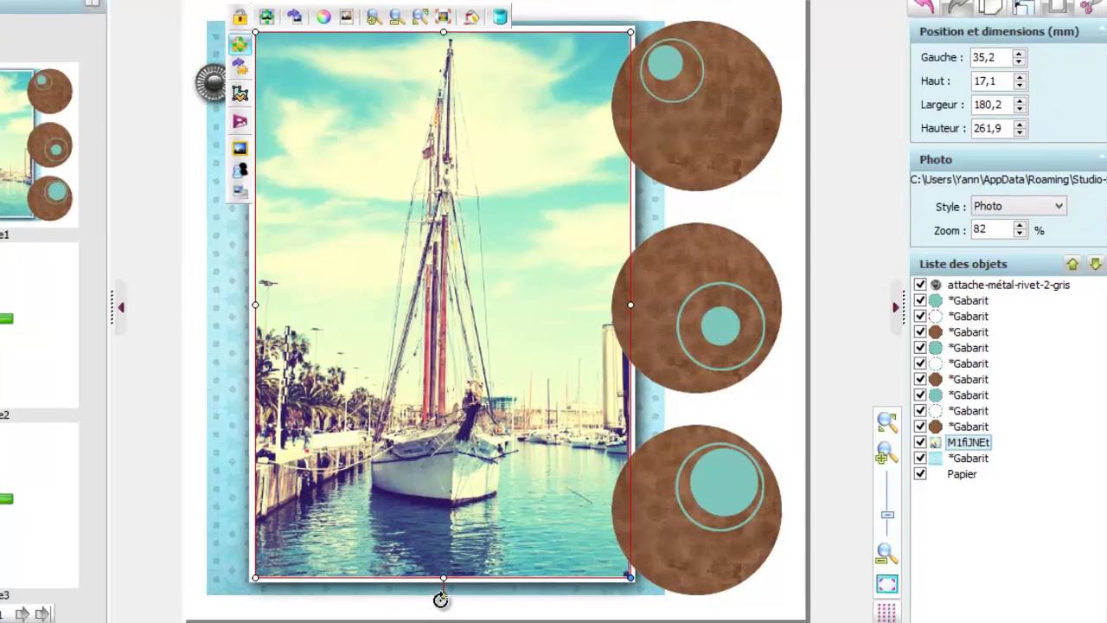
left_click(443, 604)
left_click_drag(464, 562, 477, 559)
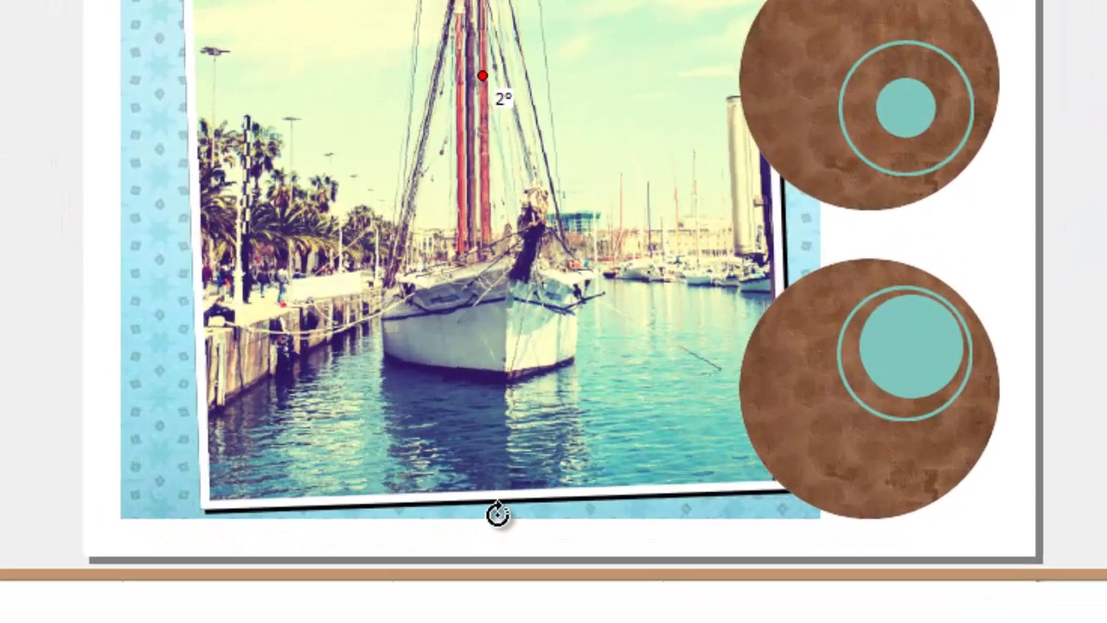
key("Escape")
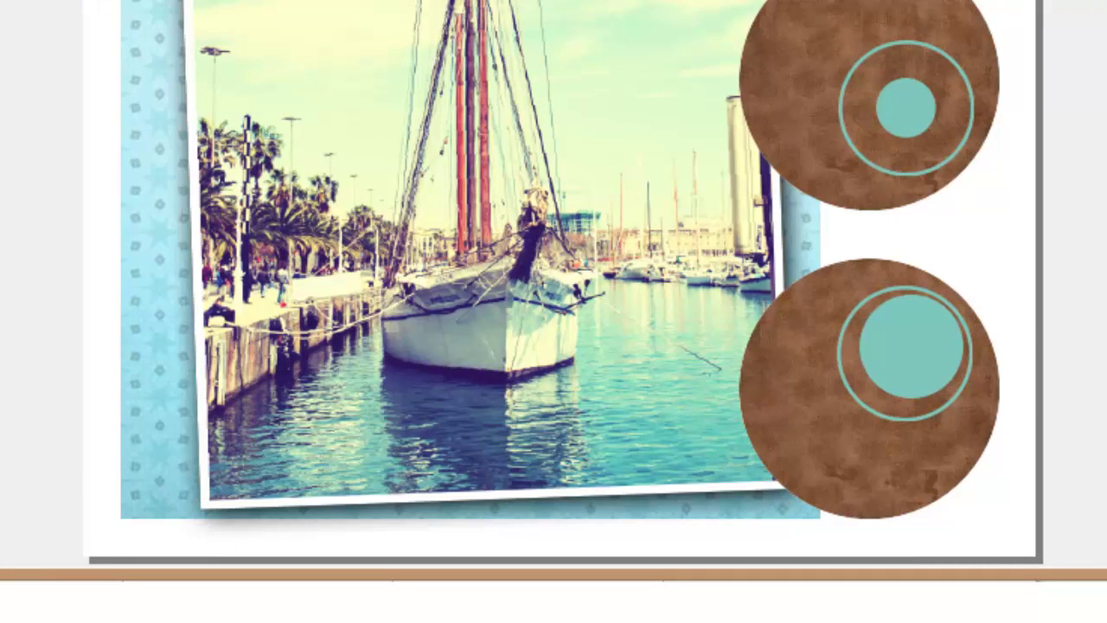
Move the rivet onto the tilted photo's left edge, duplicate it, and place the copy just below at about 22.5 mm left, 63.5 mm top
left_click_drag(173, 5, 177, 117)
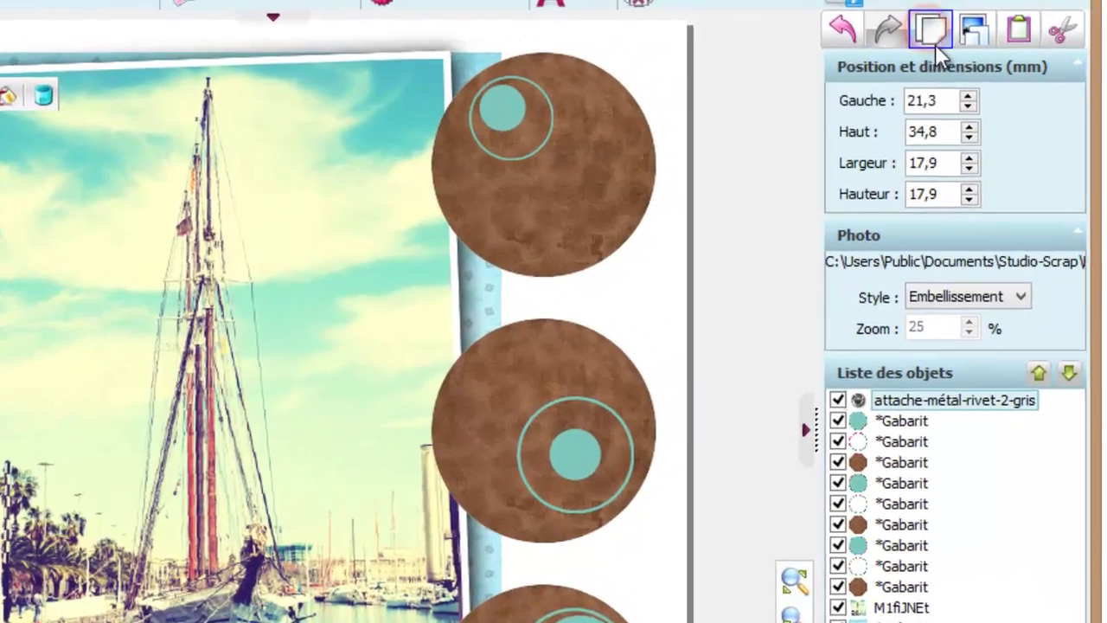
left_click(984, 26)
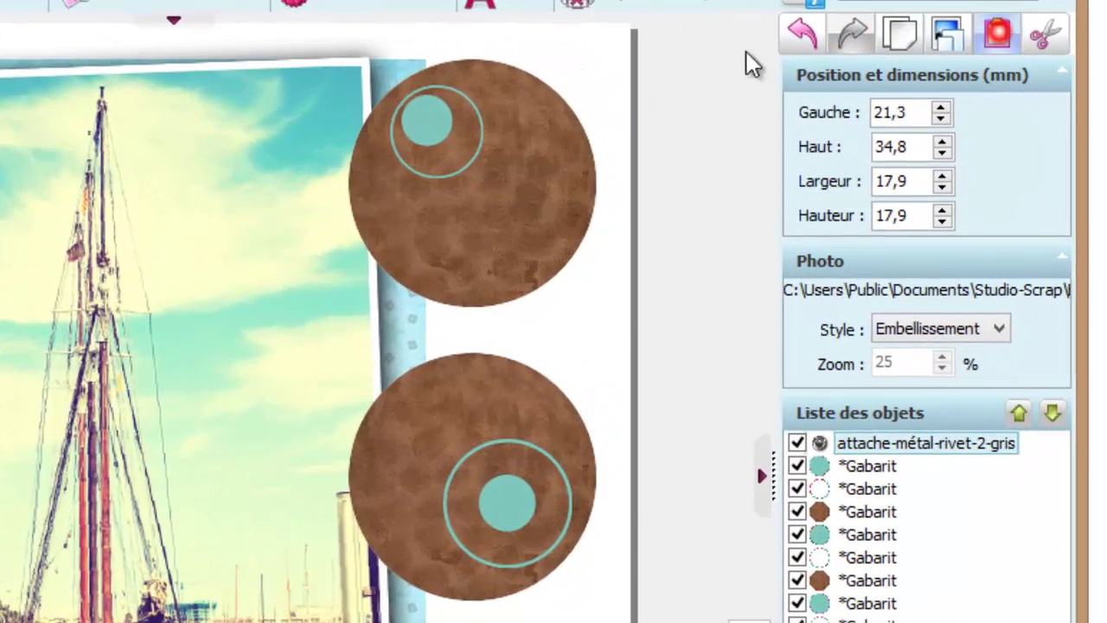
key("ctrl+v")
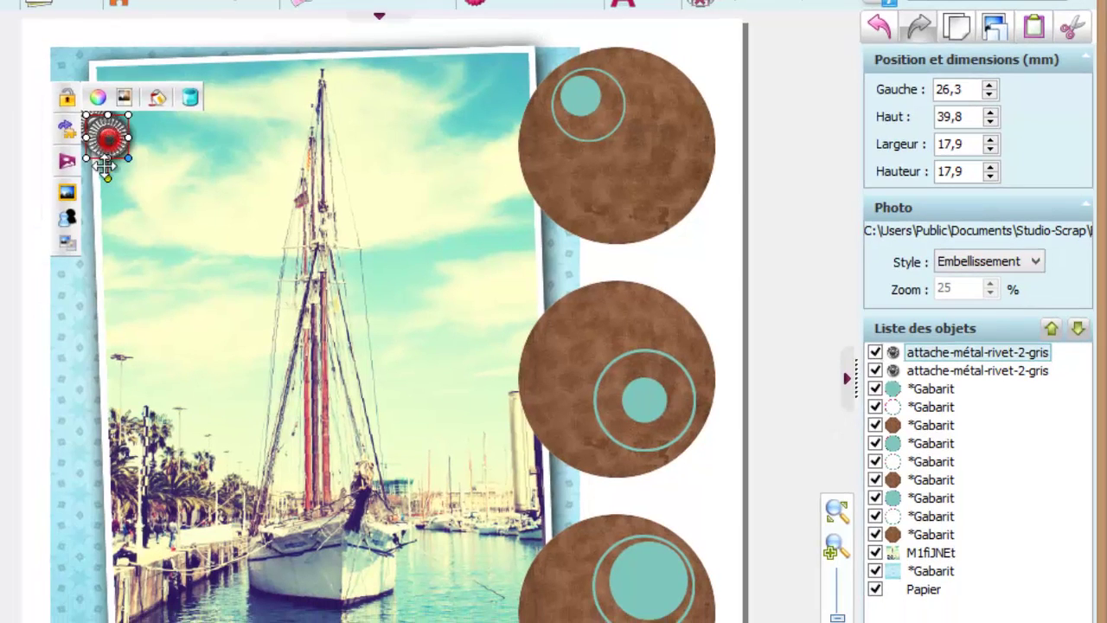
left_click_drag(106, 152, 98, 194)
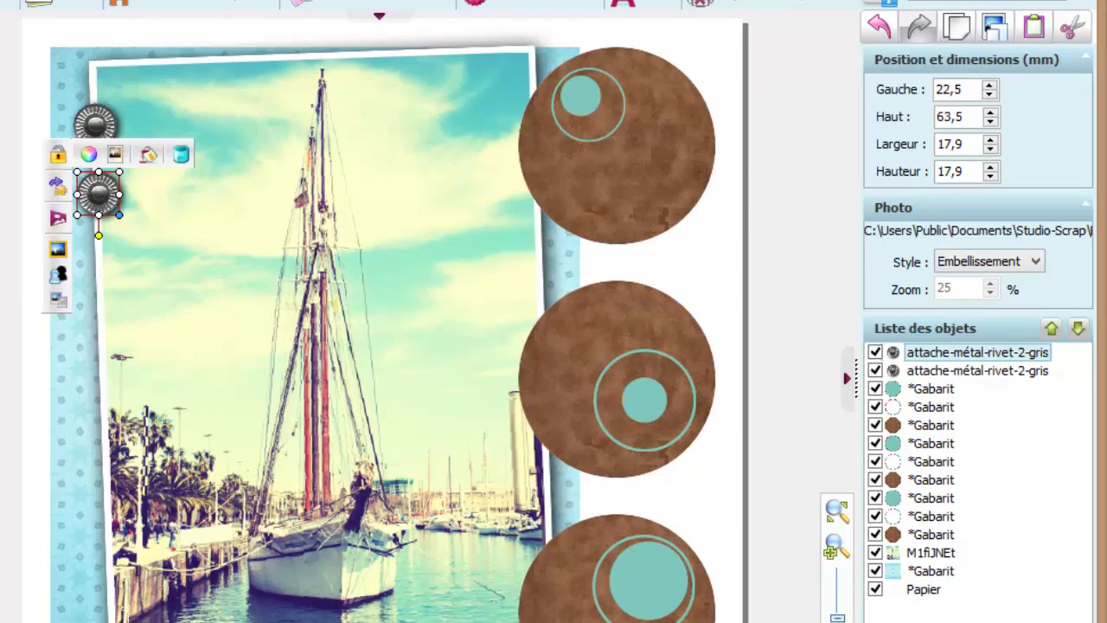
key("Escape")
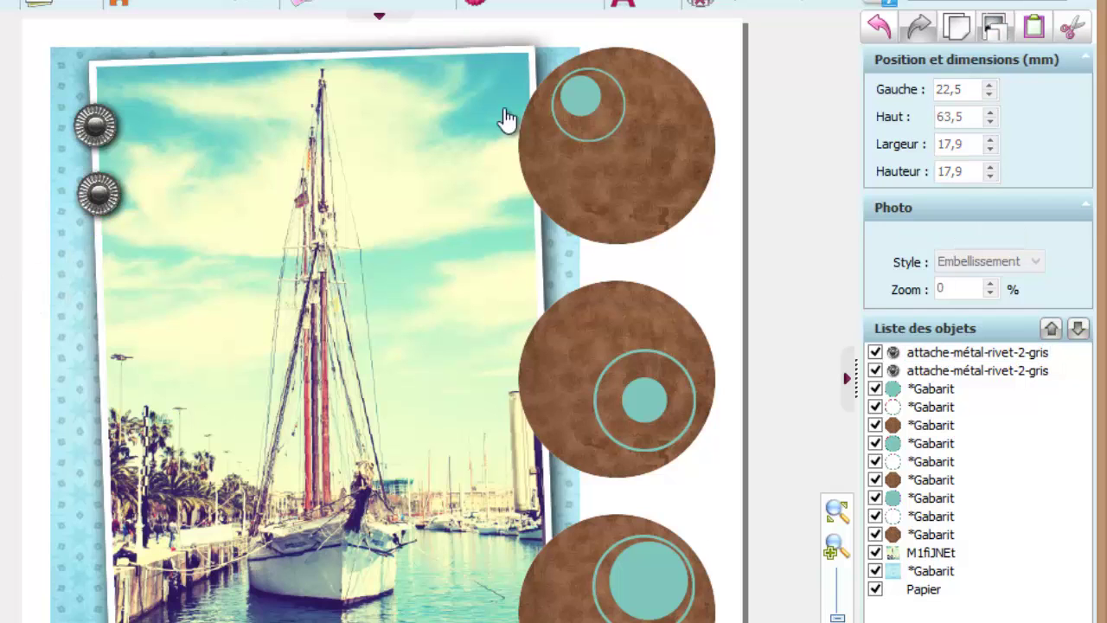
Browse the embellishments to the drawings and add the blue flower arabesque drawing to the page
left_click(504, 5)
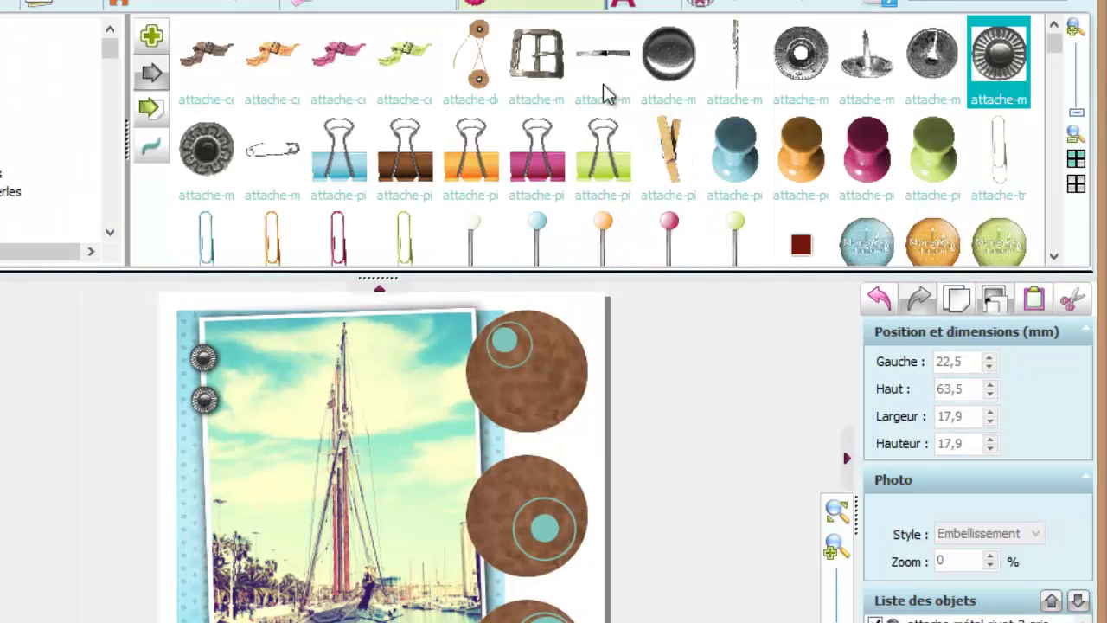
left_click(1055, 256)
left_click(1055, 255)
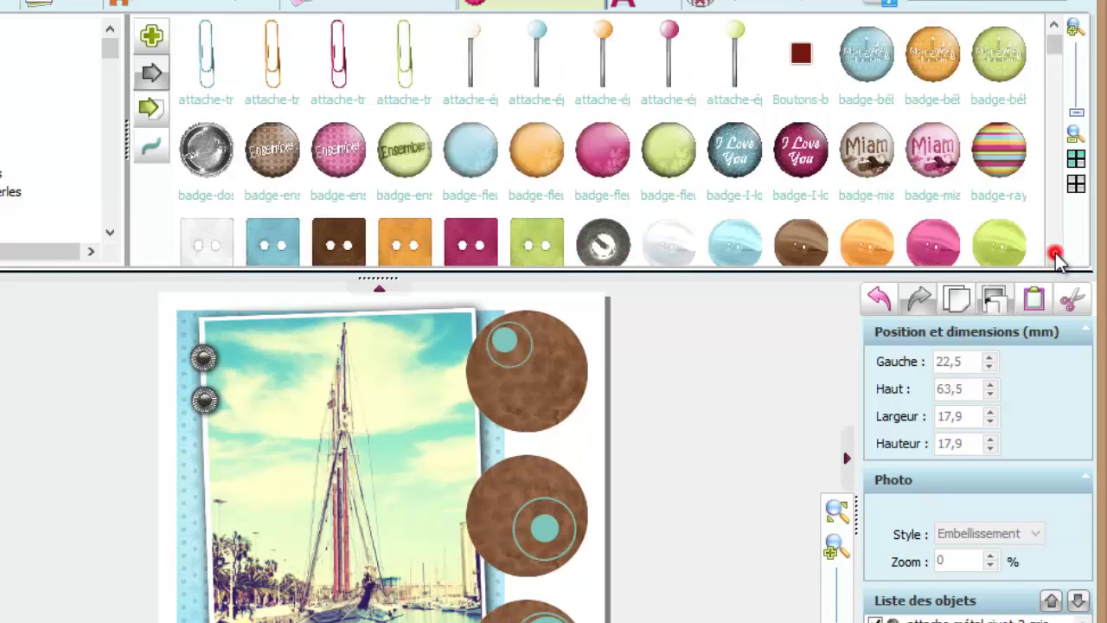
left_click(1054, 255)
left_click(1054, 255)
left_click(1054, 255)
left_click(1054, 255)
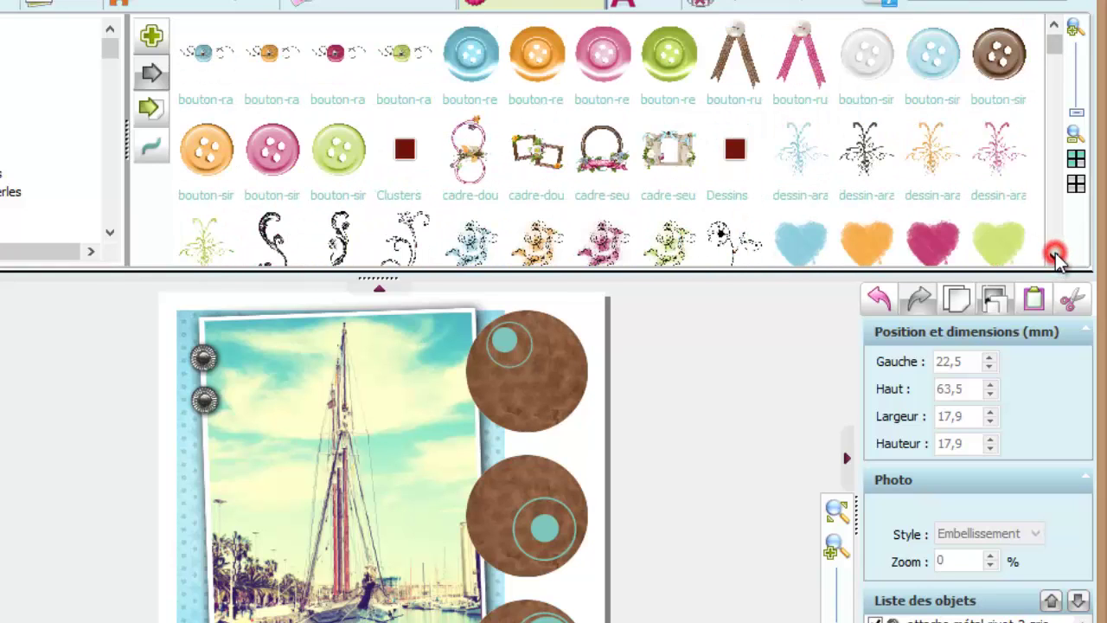
left_click(1054, 255)
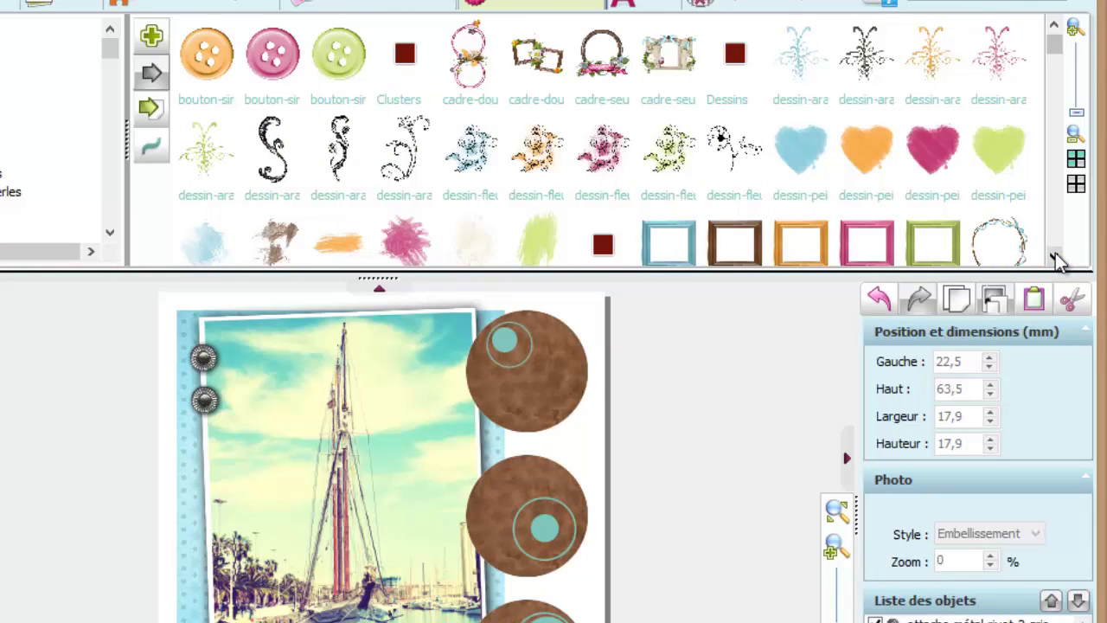
left_click(474, 154)
left_click(152, 38)
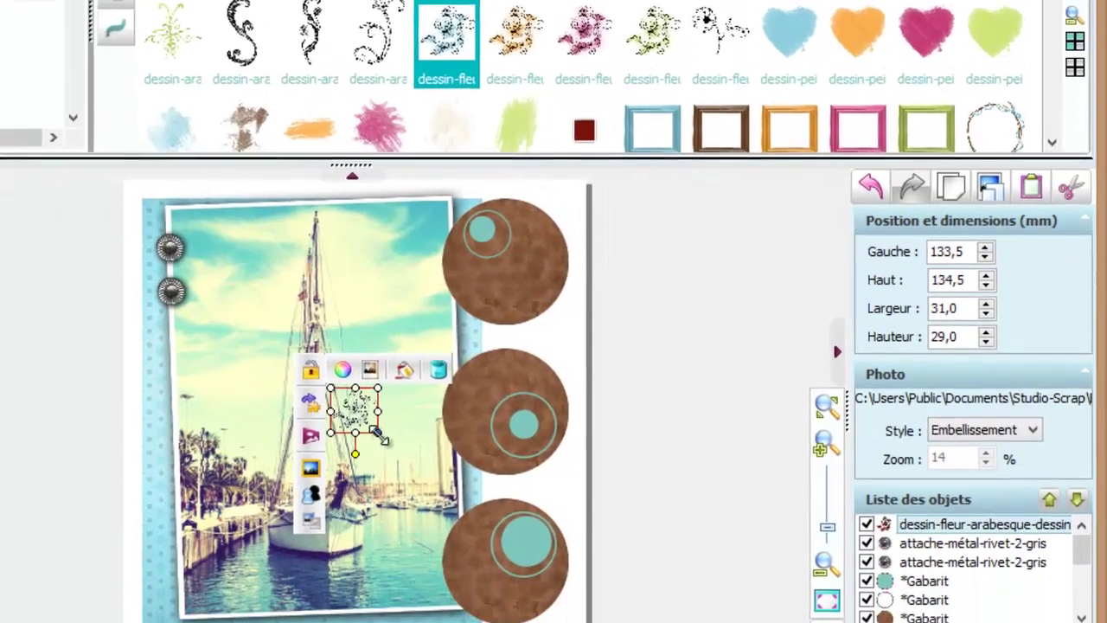
Enlarge the flower arabesque to about 166.9 x 156.1 mm and move it over the bottom brown circle
left_click_drag(381, 436, 590, 622)
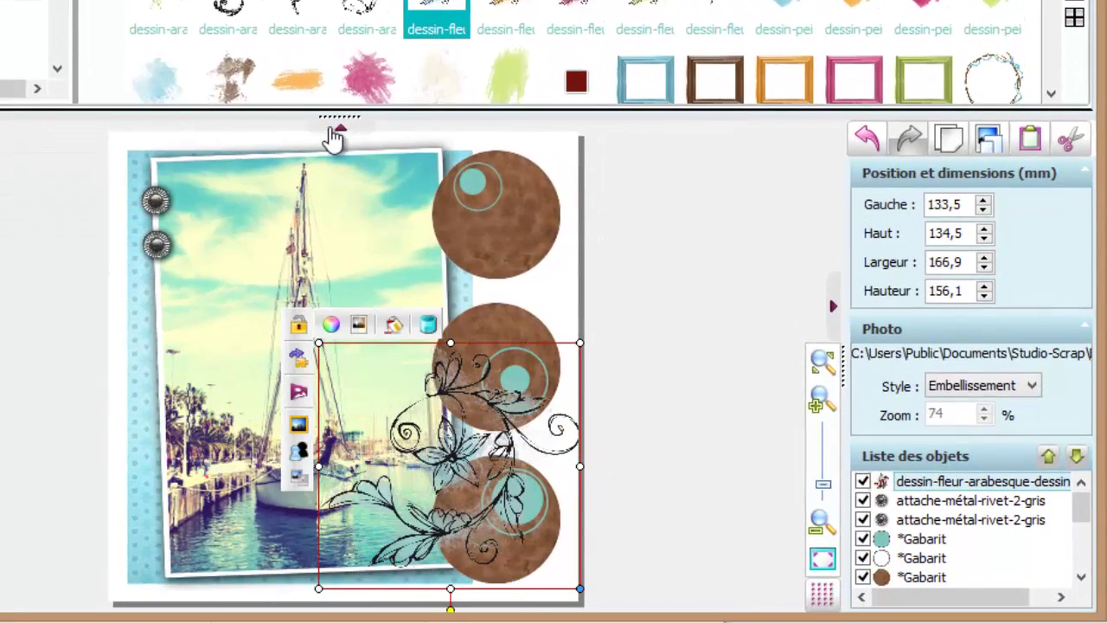
left_click(335, 128)
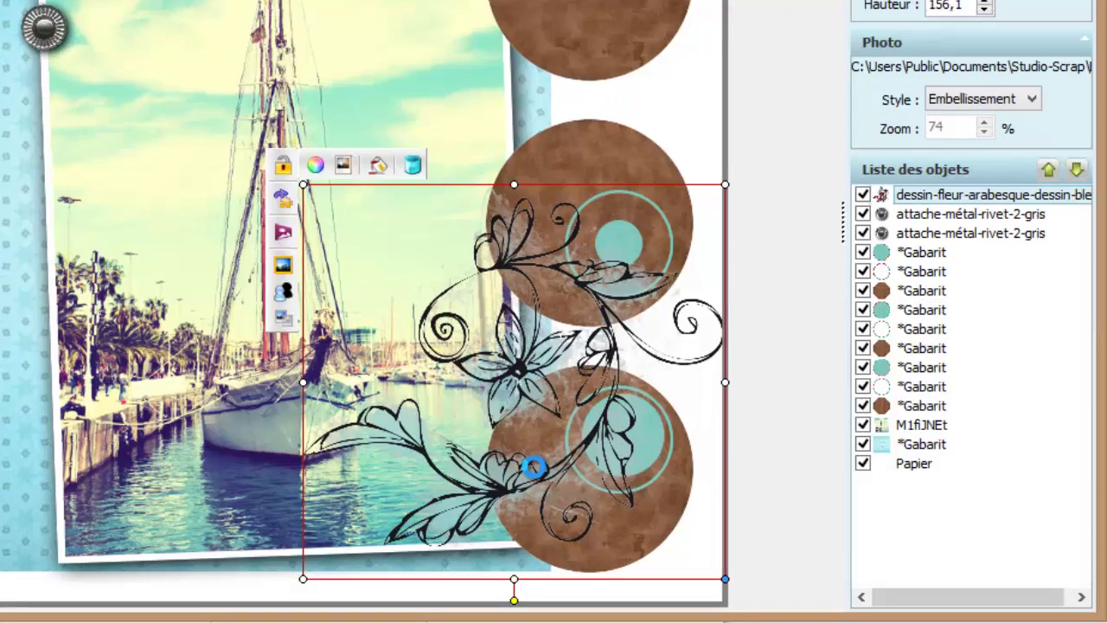
left_click(534, 389)
left_click_drag(536, 394, 601, 463)
mouse_move(445, 458)
left_mouse_down()
mouse_move(504, 465)
mouse_move(466, 461)
left_mouse_up()
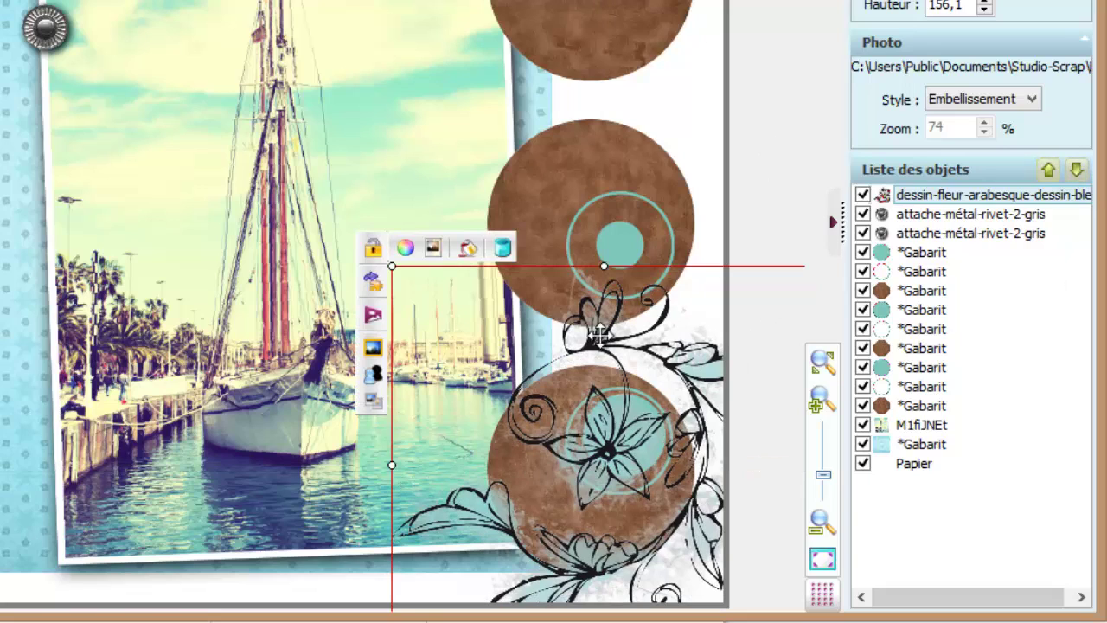
Send the flower arabesque behind the circles and the boat photo, then reposition it at about 127.8 mm left, 184.2 mm top
left_click(1077, 171)
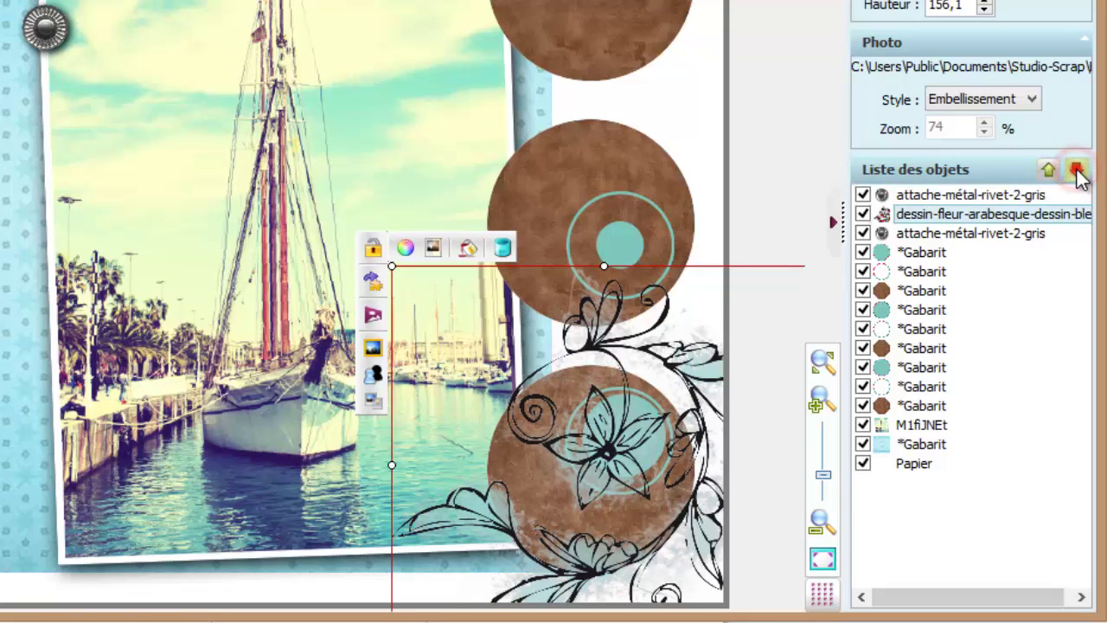
left_click(1077, 171)
left_click(1076, 171)
left_click(1076, 170)
left_click(1077, 171)
left_click(1076, 171)
left_click(1076, 170)
left_click(1077, 170)
left_click(1076, 171)
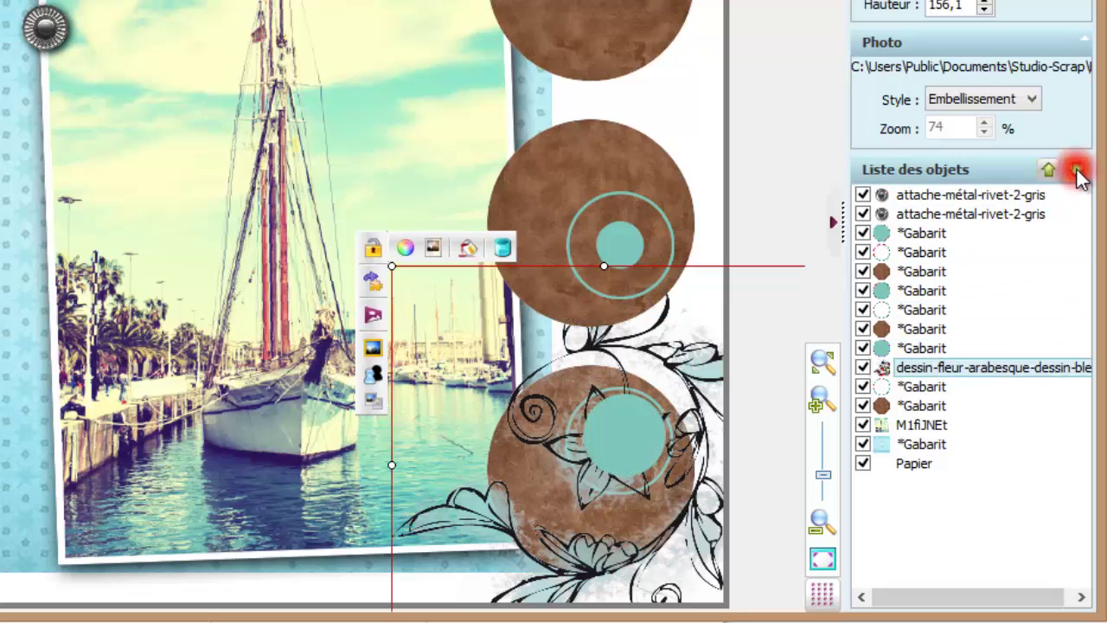
left_click(1077, 170)
left_click(1077, 170)
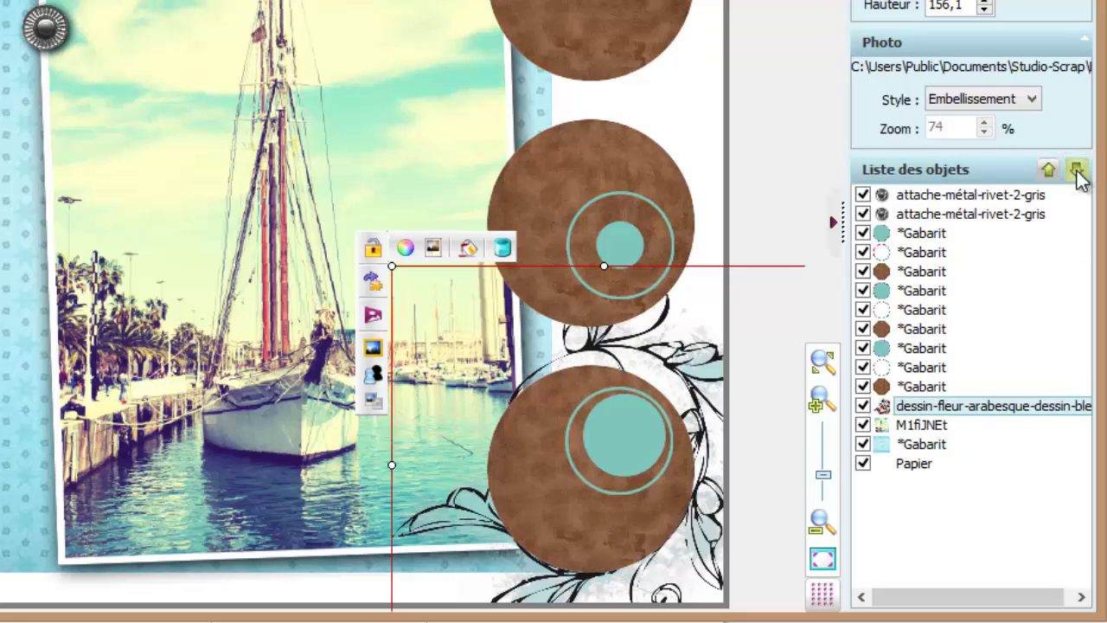
left_click(1077, 170)
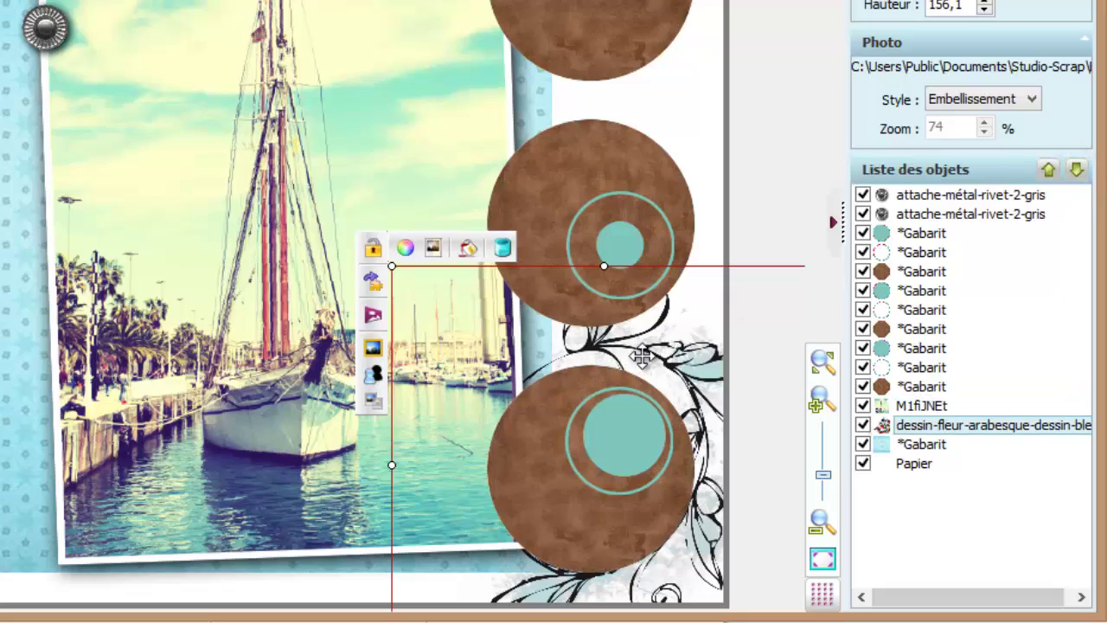
left_click_drag(641, 357, 588, 485)
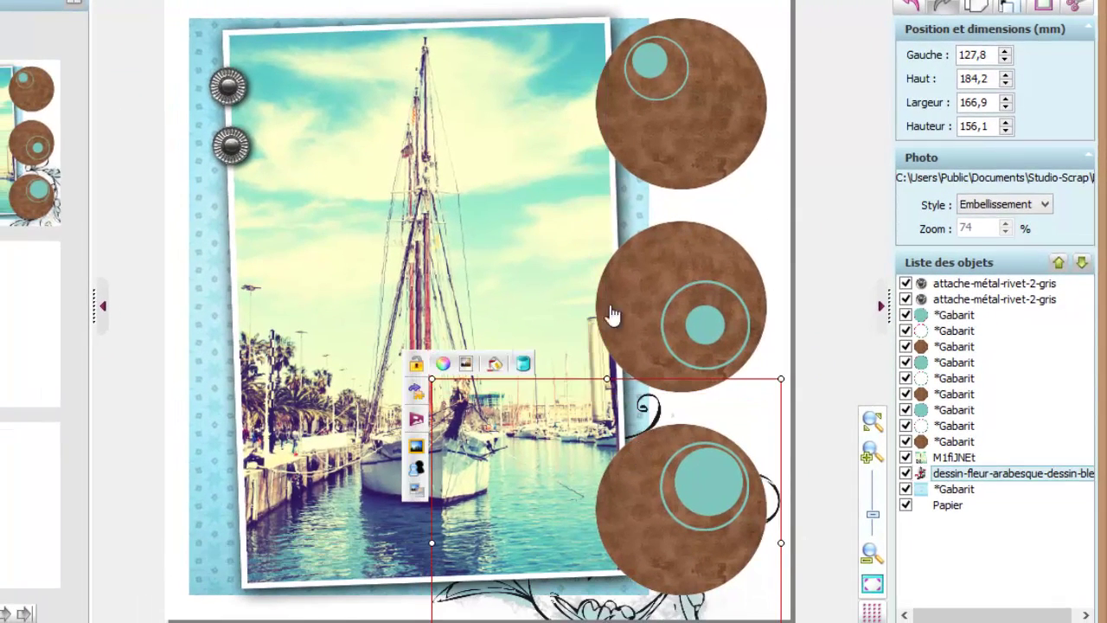
left_click(147, 361)
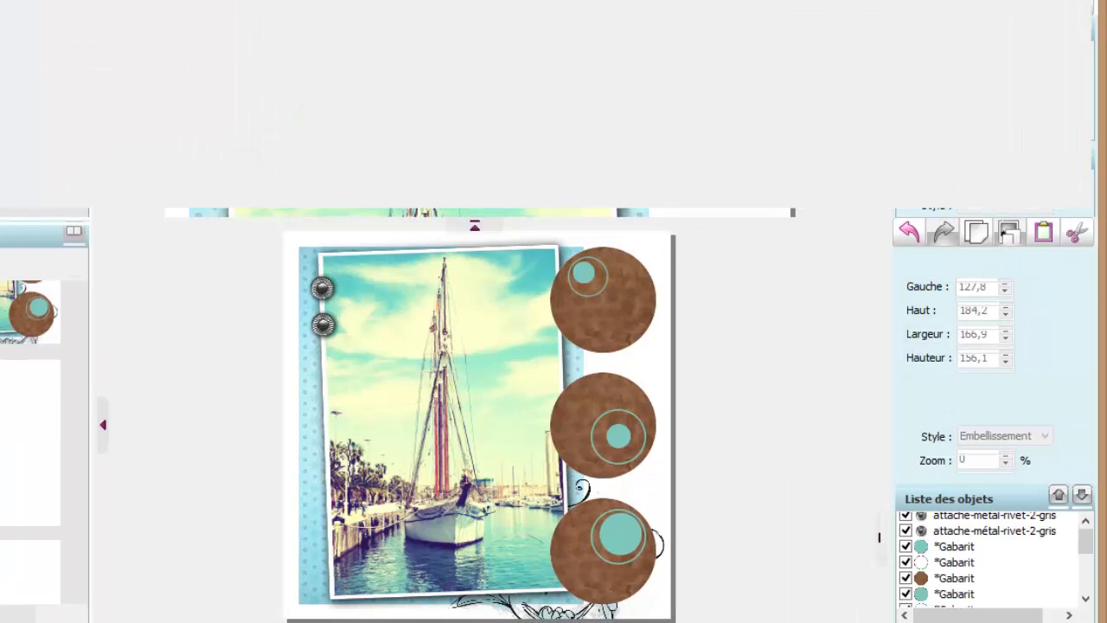
Create a text object reading "Barcelone" and set its font to BlackChancery
left_click(763, 28)
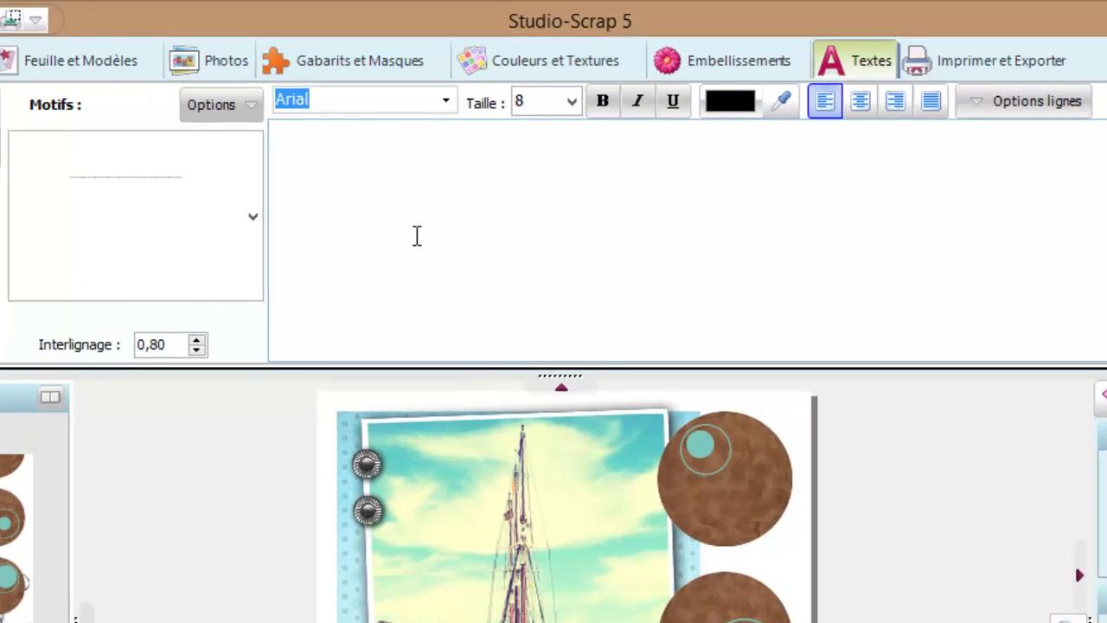
left_click(391, 157)
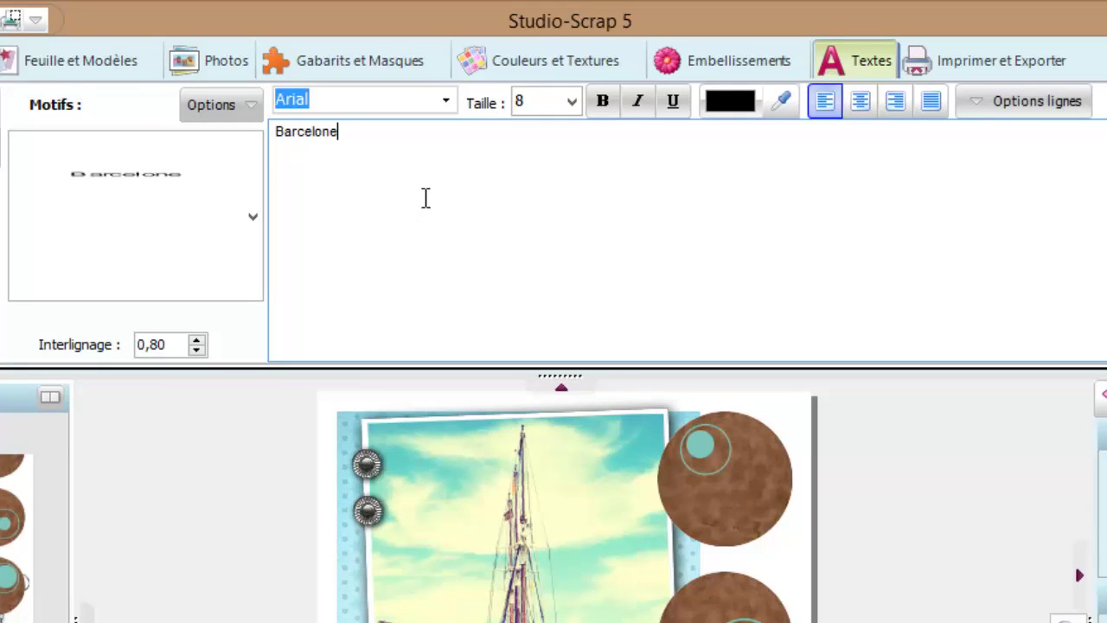
left_click(446, 101)
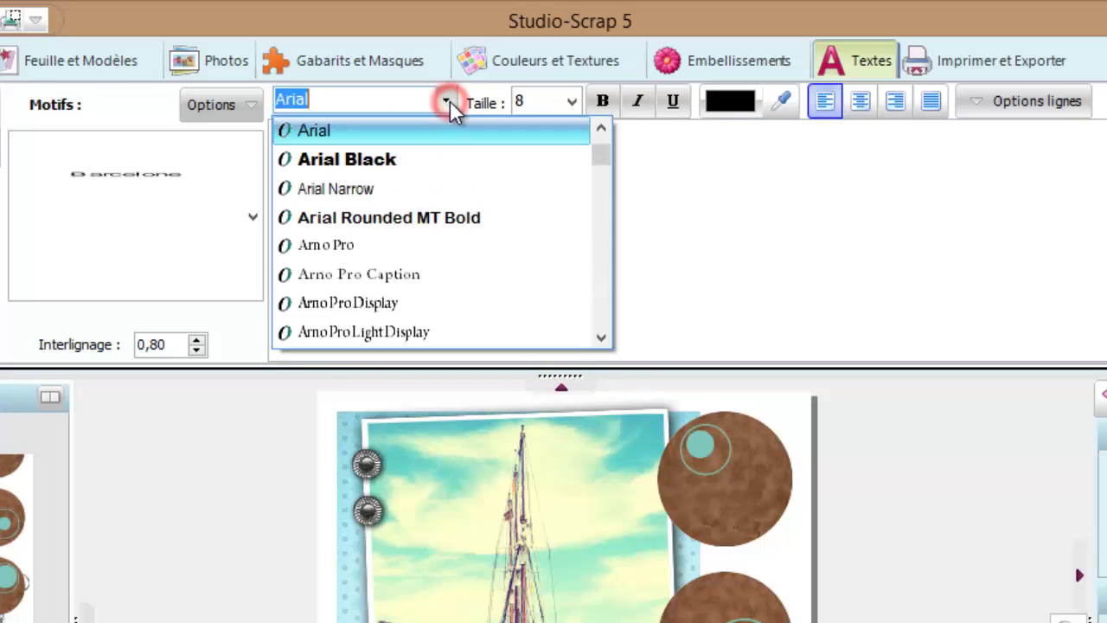
left_click_drag(594, 159, 601, 164)
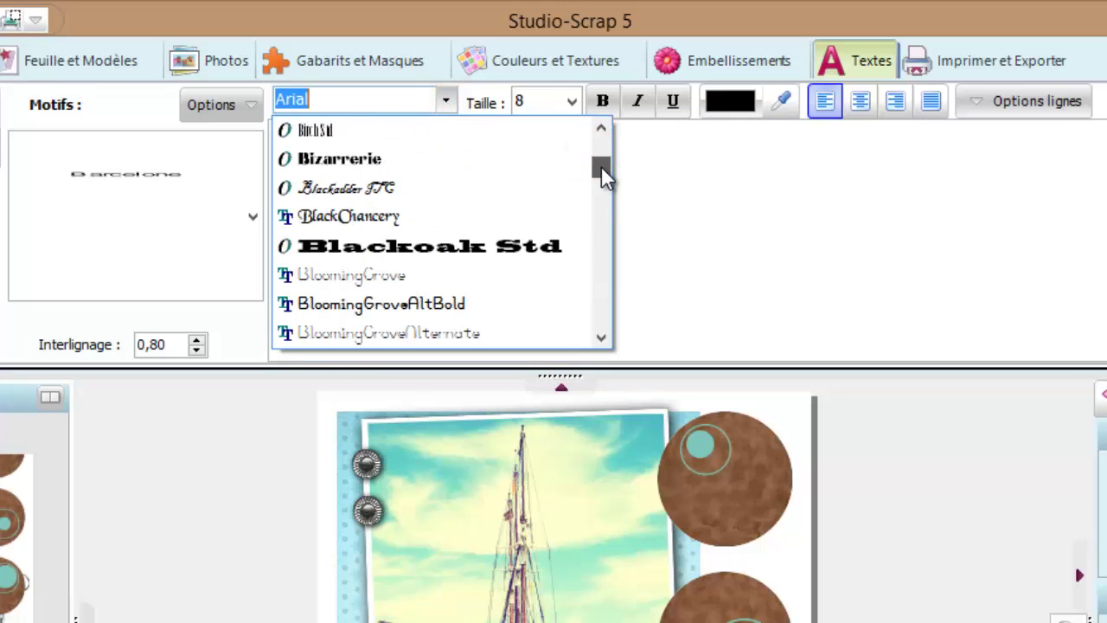
left_click(374, 208)
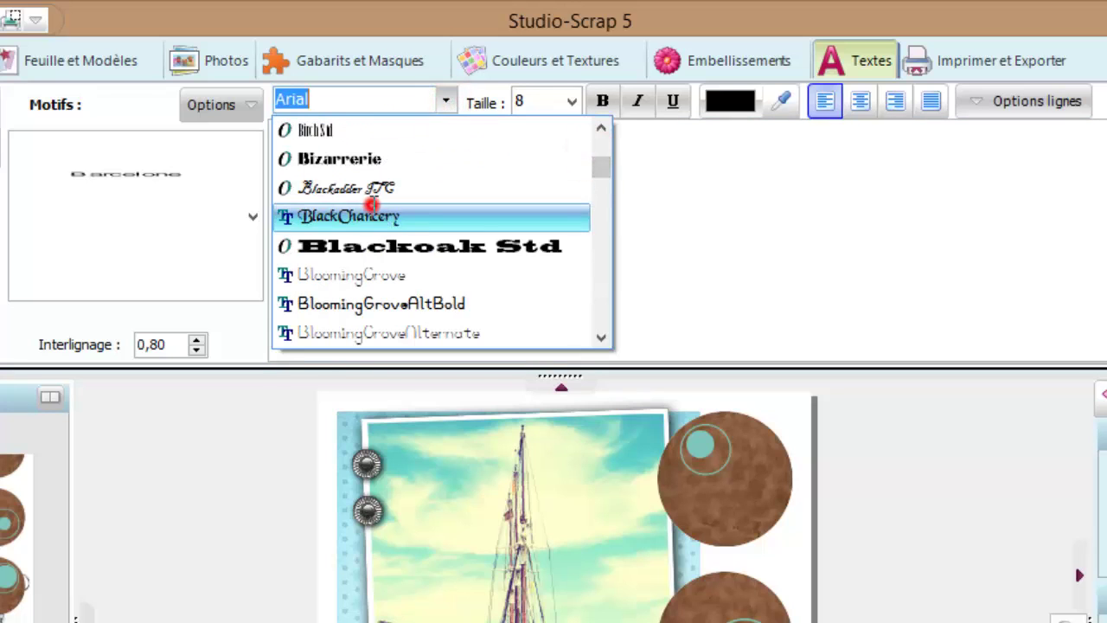
Set the Barcelone text's size to 36 and sample its colour from the top brown circle
left_click(570, 102)
left_click_drag(571, 168, 571, 243)
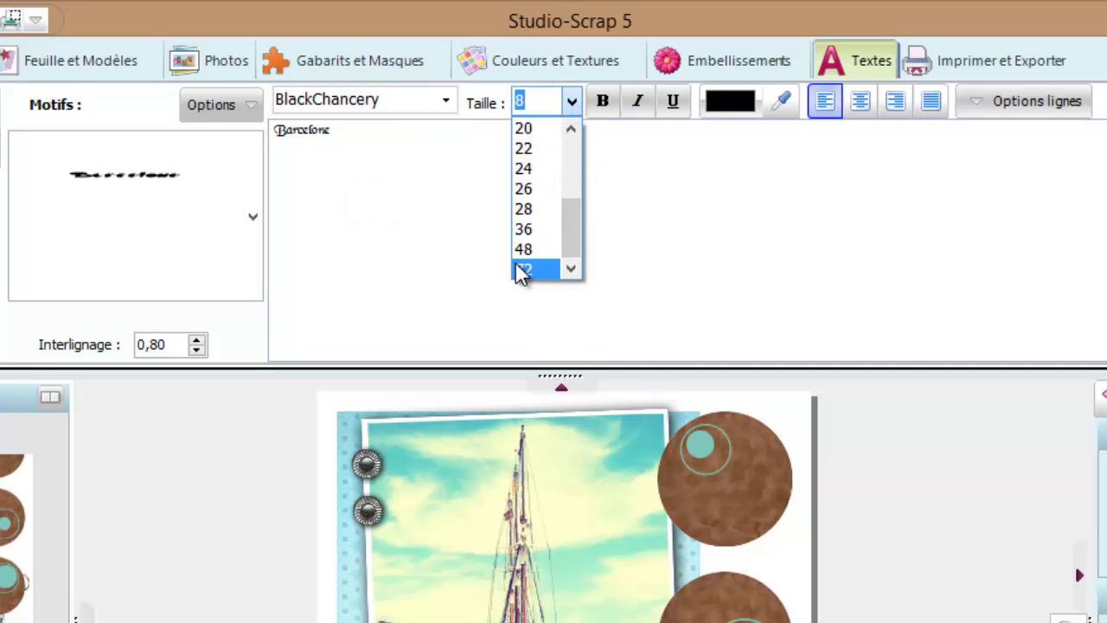
left_click(522, 229)
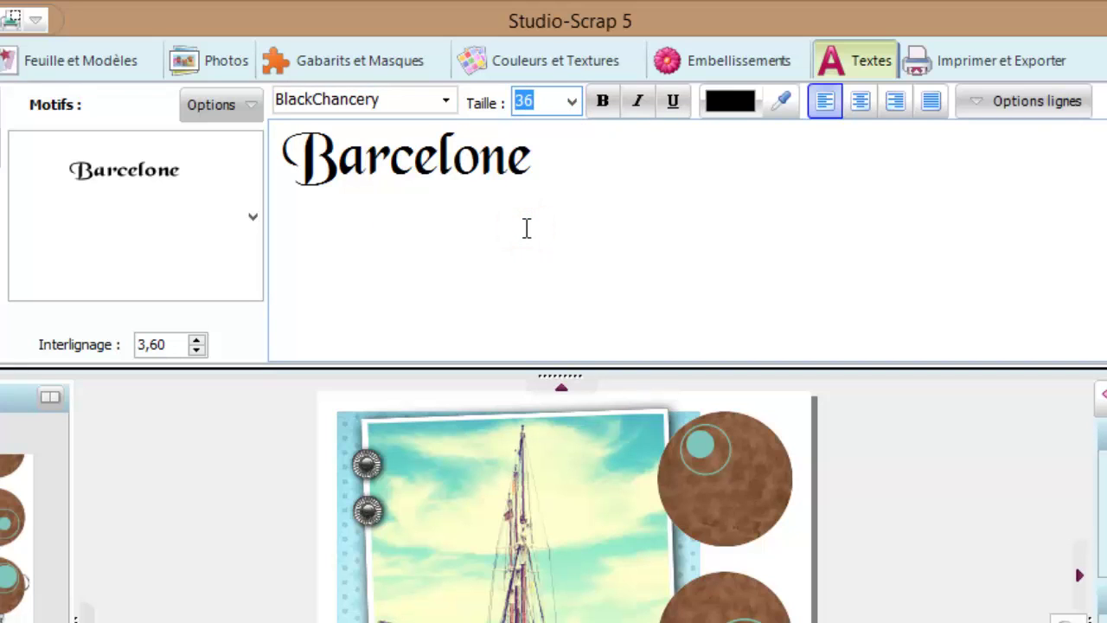
left_click(731, 109)
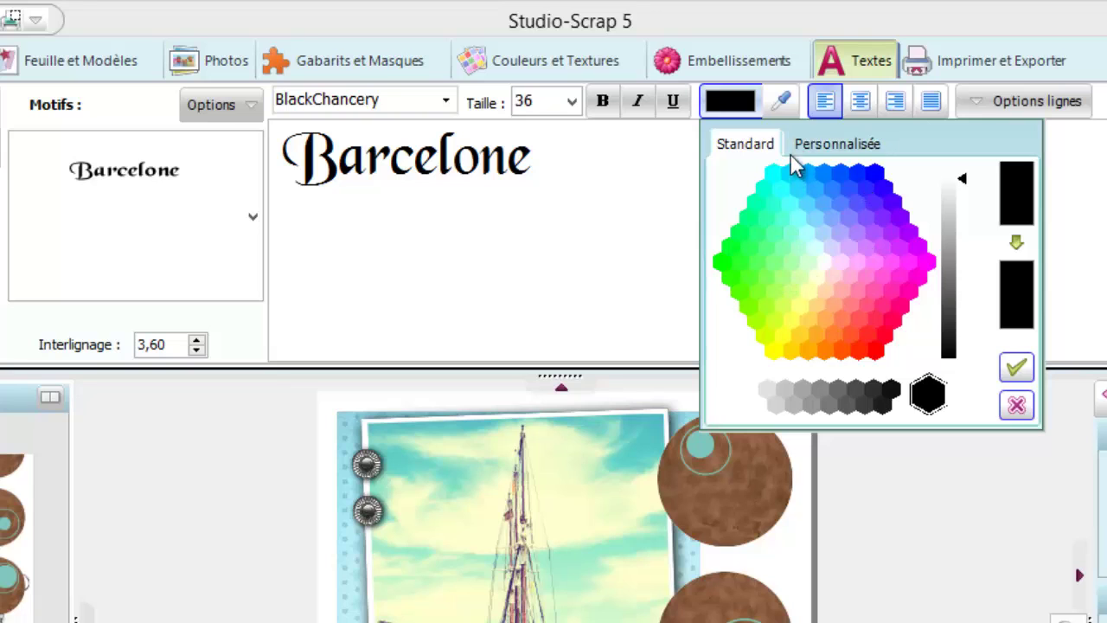
left_click(780, 103)
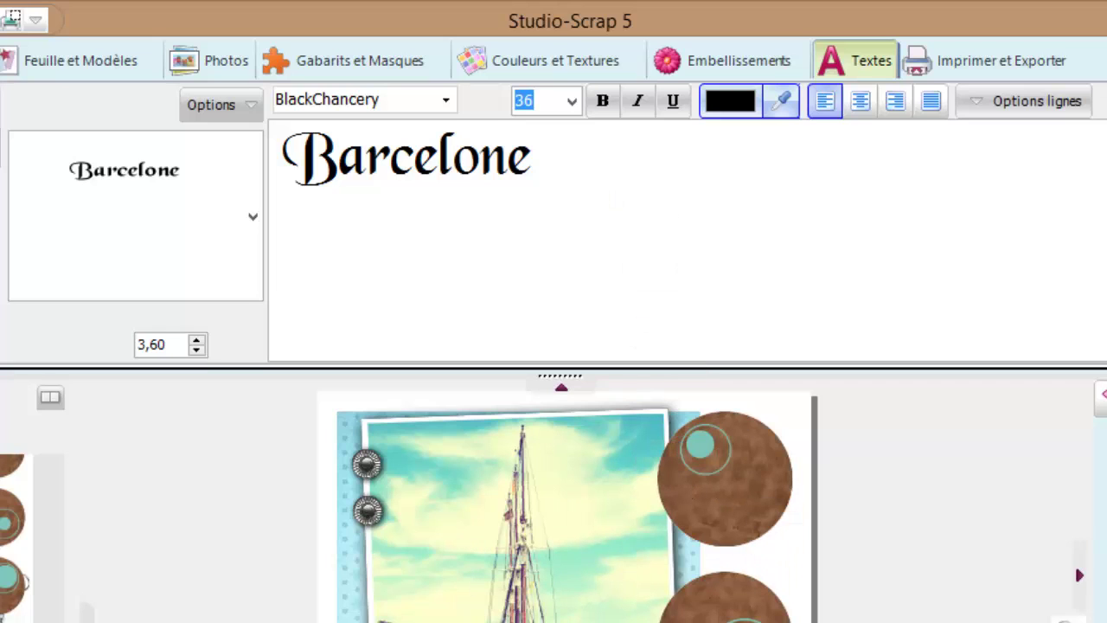
left_click(740, 471)
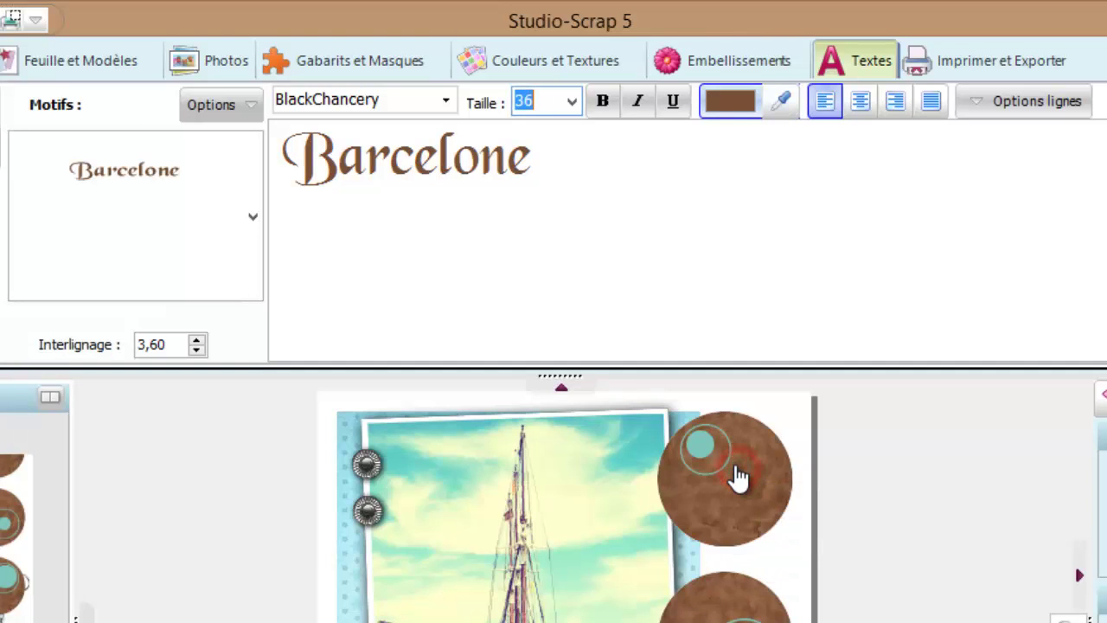
Set the text to line wrapping with justified alignment and widen its line so Barcelone fits on one row
left_click(975, 110)
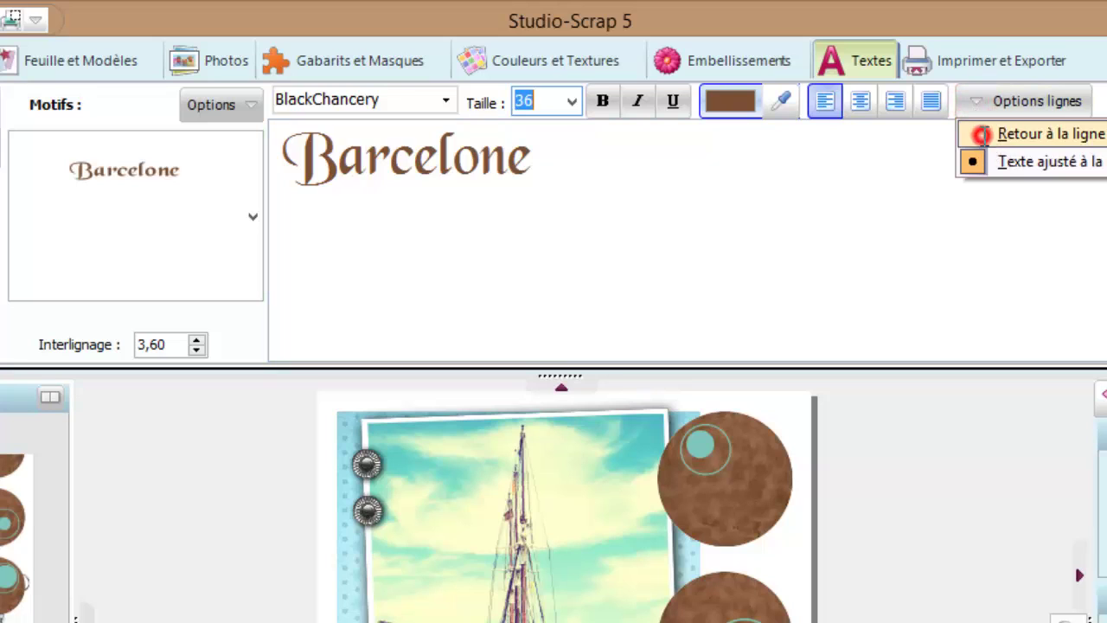
left_click(982, 134)
left_click(932, 103)
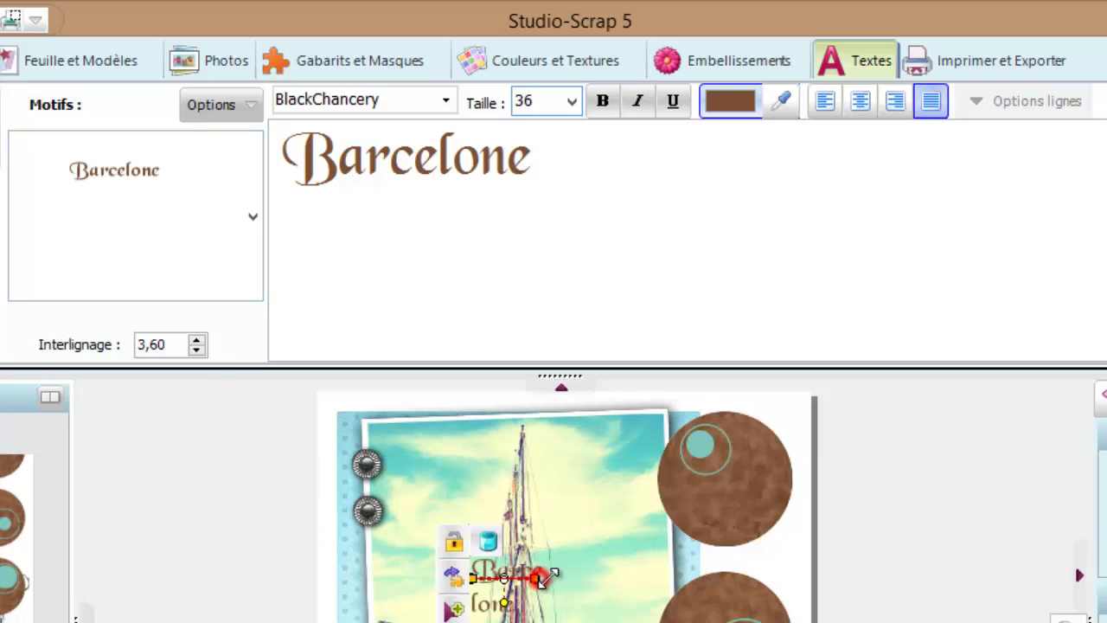
left_click_drag(537, 576, 788, 571)
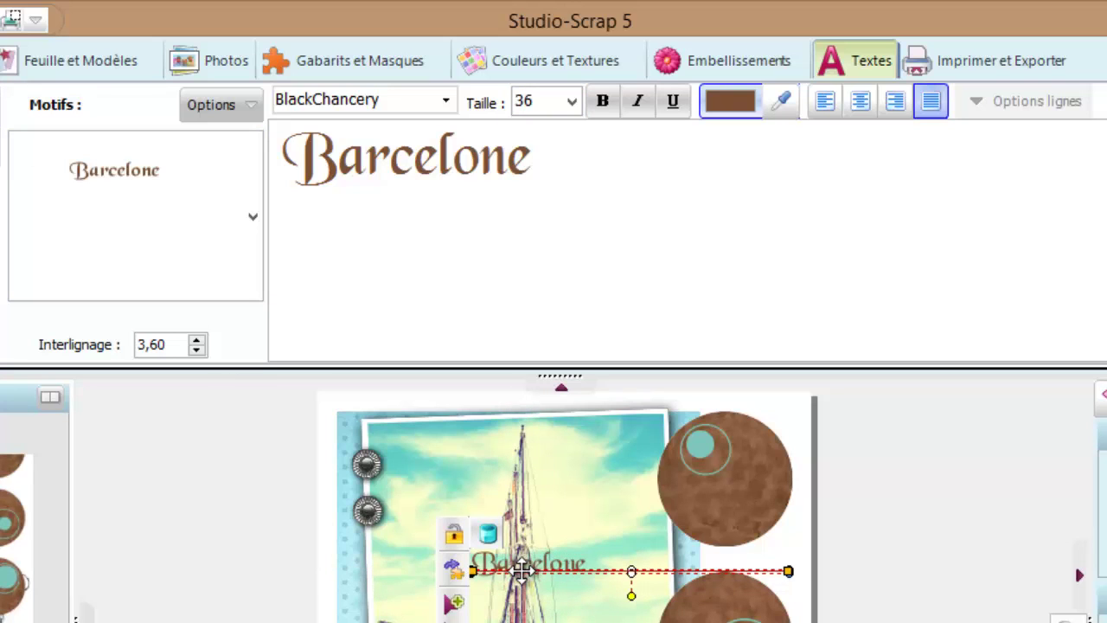
Move the Barcelone text to the upper right part of the boat photo, hiding the ribbon for more room
left_click_drag(564, 563, 480, 621)
left_click_drag(589, 582, 588, 465)
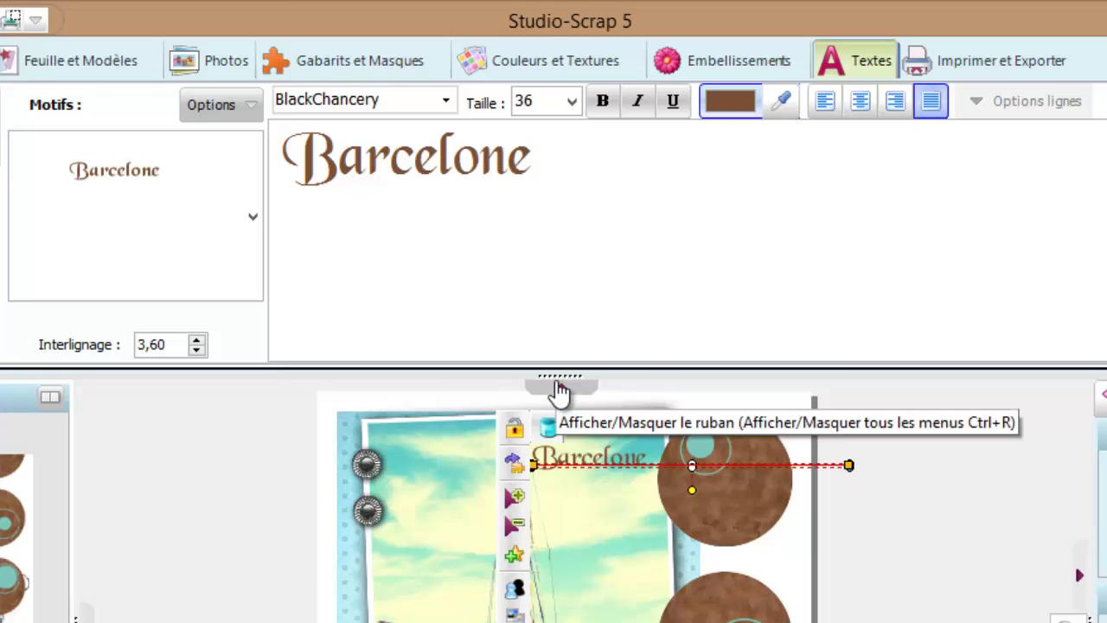
left_click(560, 387)
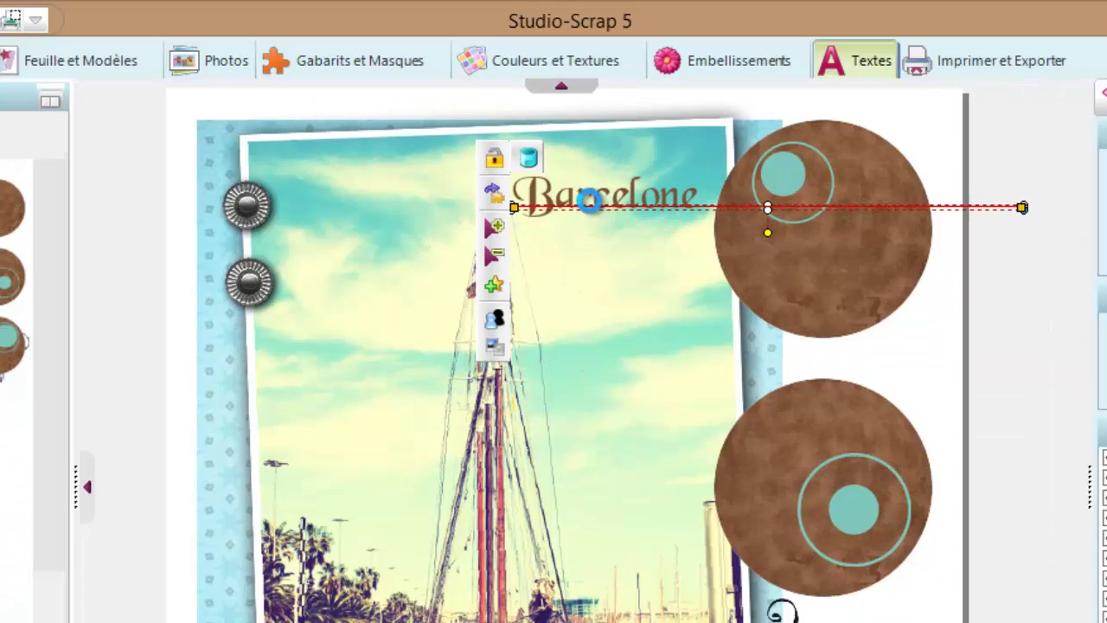
left_click_drag(596, 205, 628, 185)
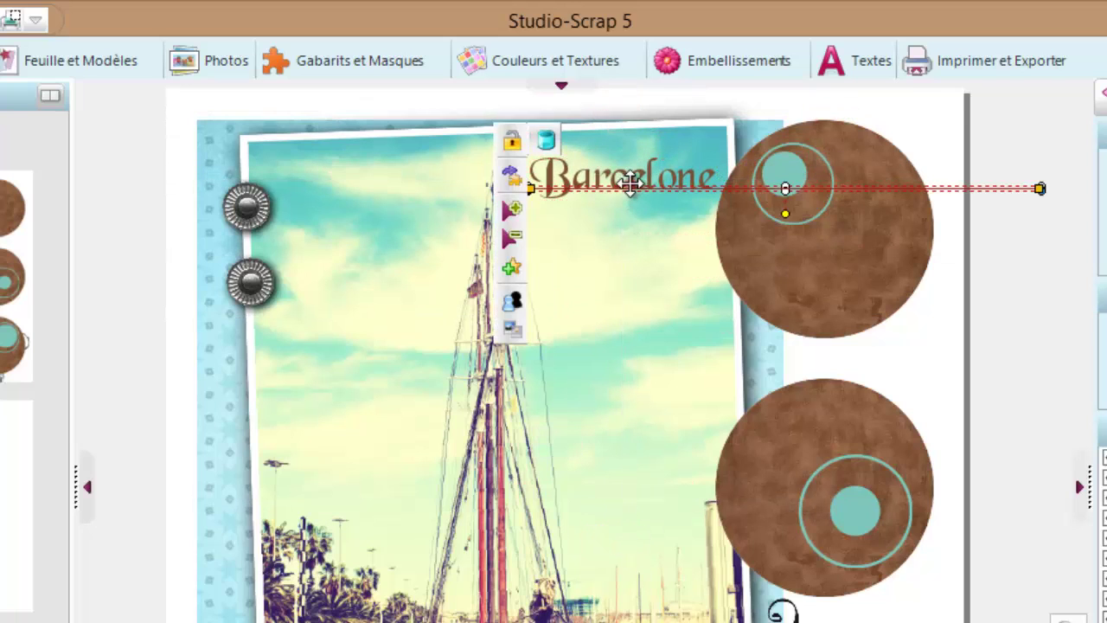
left_click(628, 185)
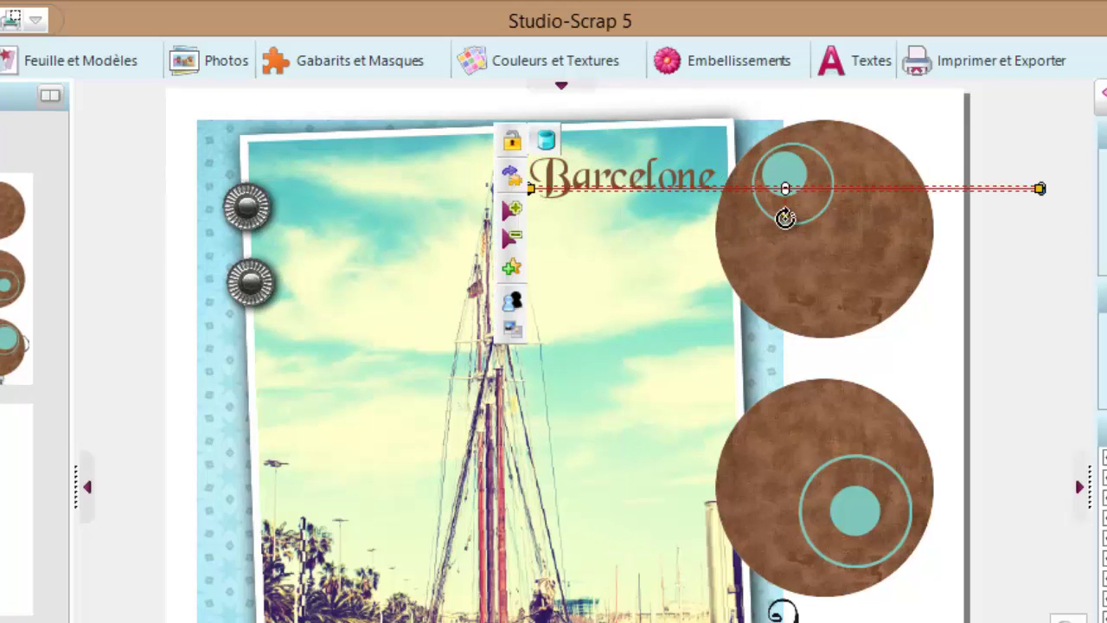
Rotate the Barcelone text by 4° to follow the tilted photo and shift it slightly up and to the left
left_click_drag(785, 213, 780, 223)
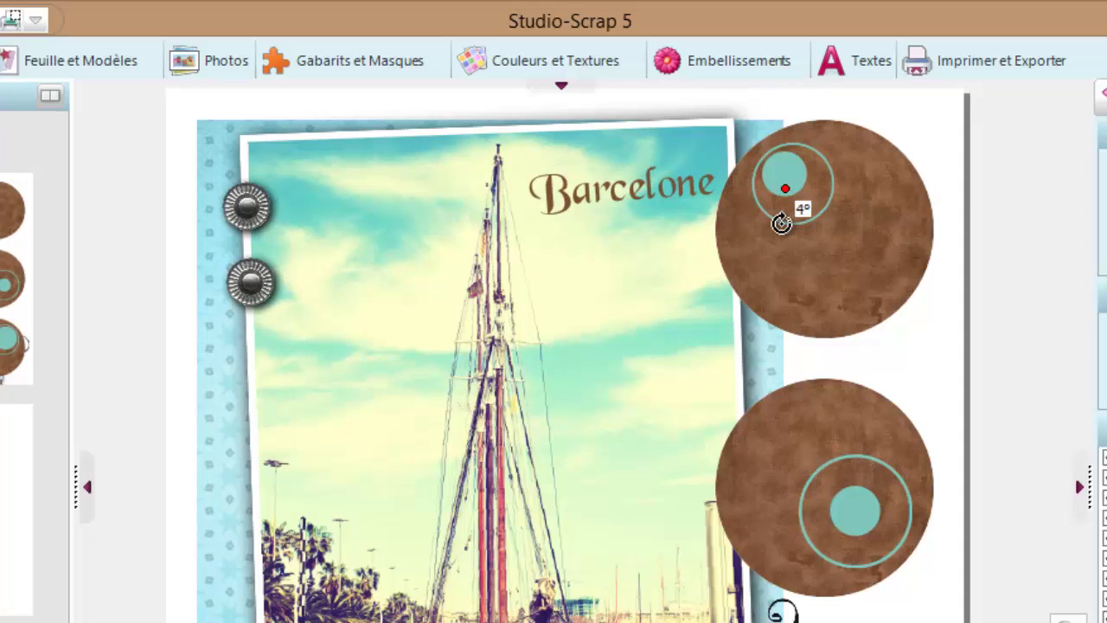
left_click(593, 170)
left_click_drag(593, 171, 591, 164)
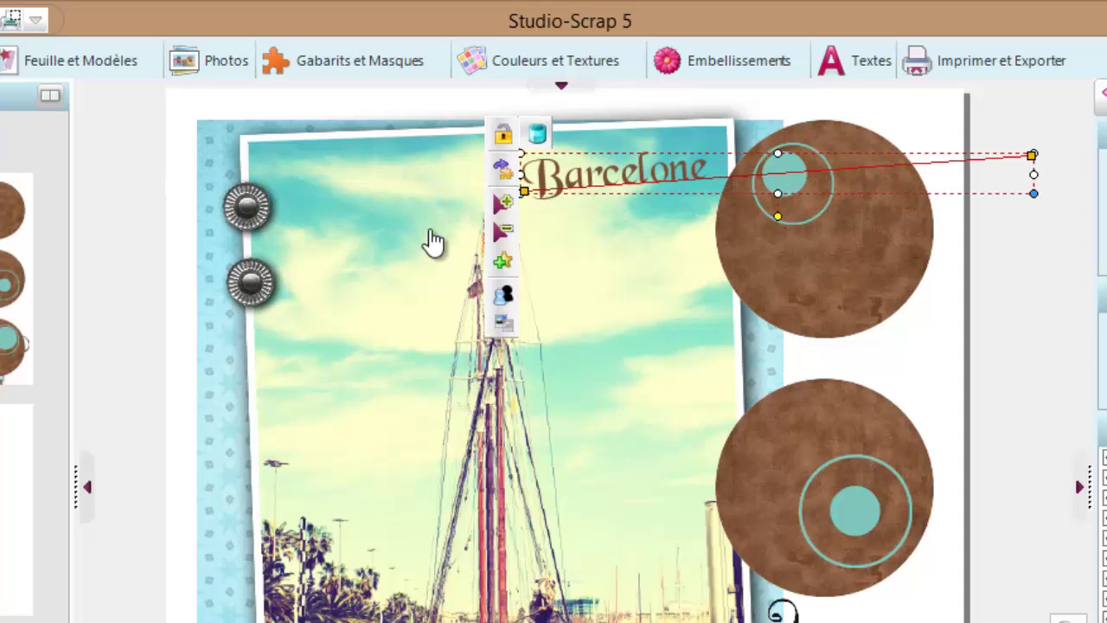
Add a drop shadow with increased offset and attenuation to the Barcelone text, then reposition it at about 130.3 mm left, 20.8 mm top
left_click(503, 295)
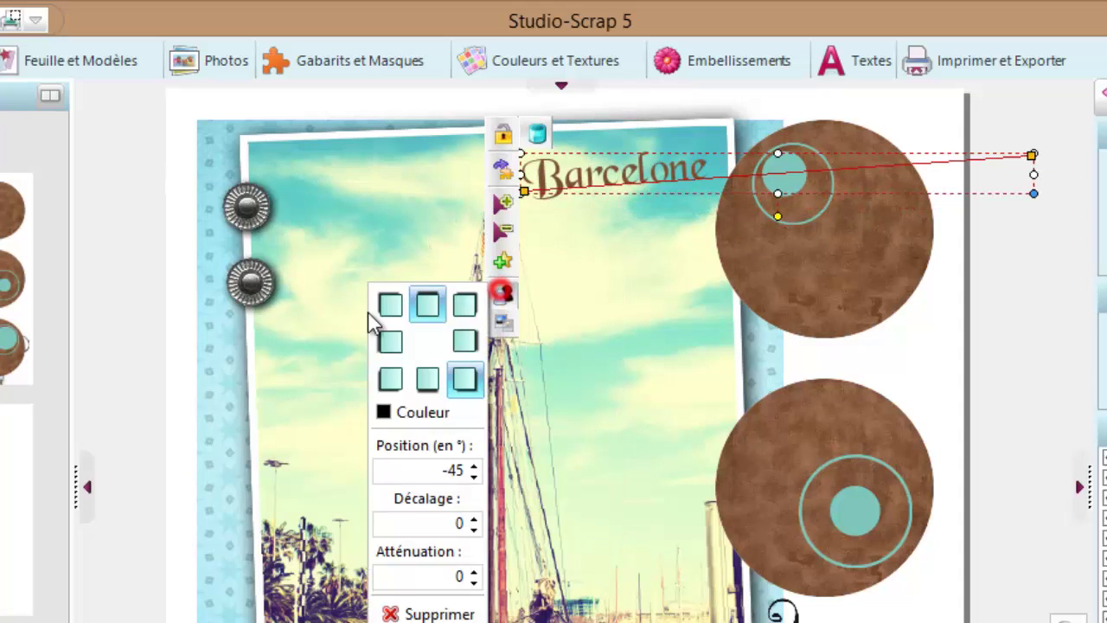
left_click(474, 519)
left_click(474, 572)
left_click(473, 572)
left_click(474, 572)
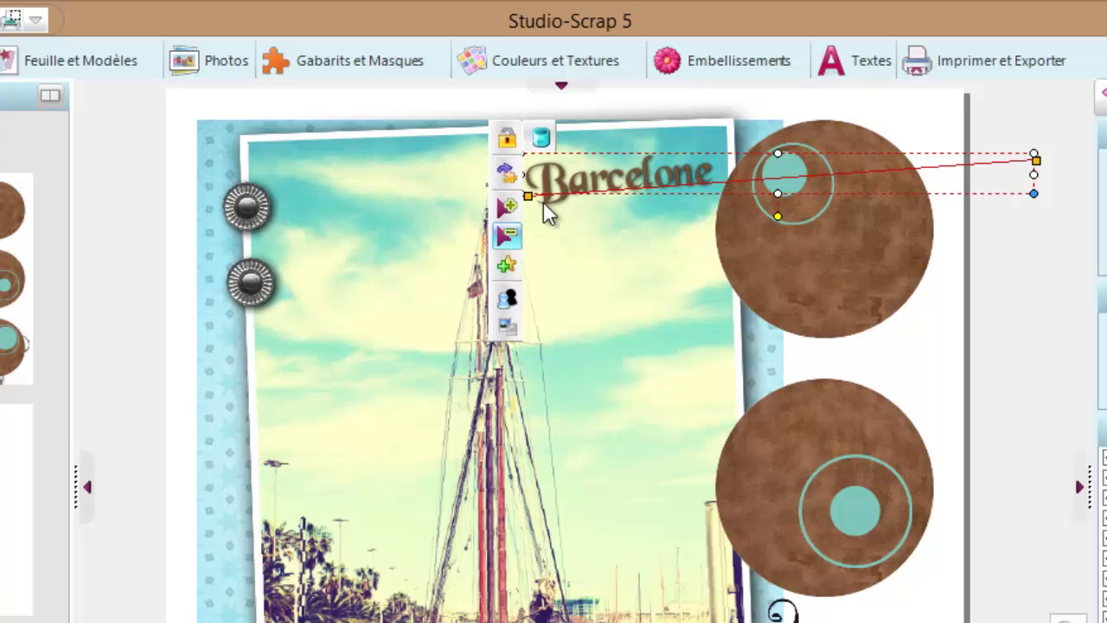
mouse_move(593, 176)
left_mouse_down()
mouse_move(575, 171)
mouse_move(585, 166)
left_mouse_up()
left_click(141, 358)
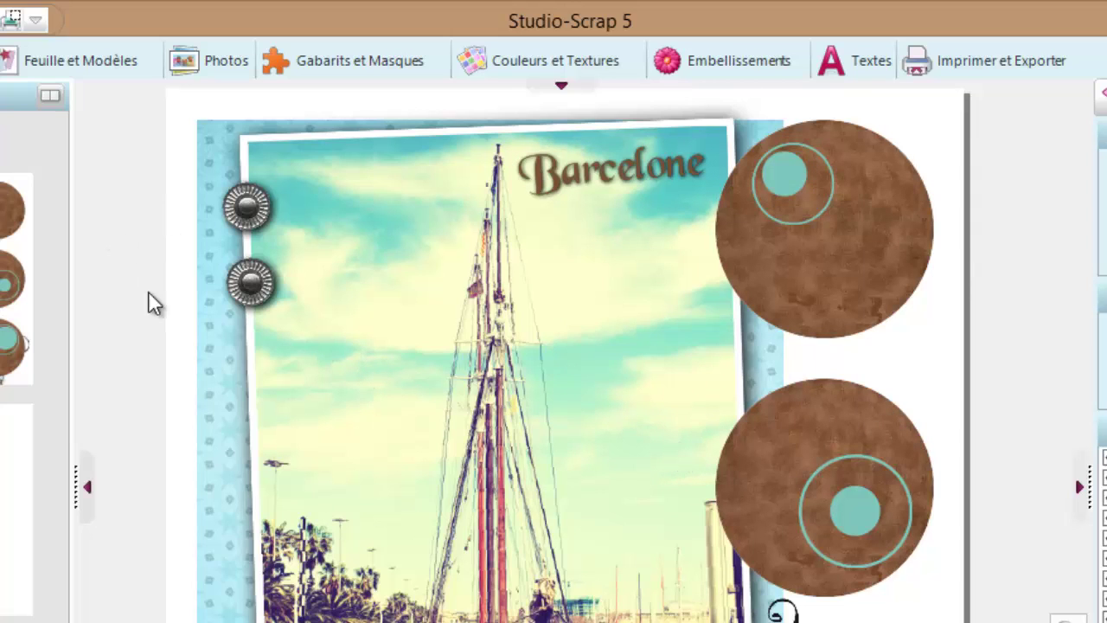
Search the textures for "blanc" and apply papier-froissé-blanc as the page background
left_click(519, 61)
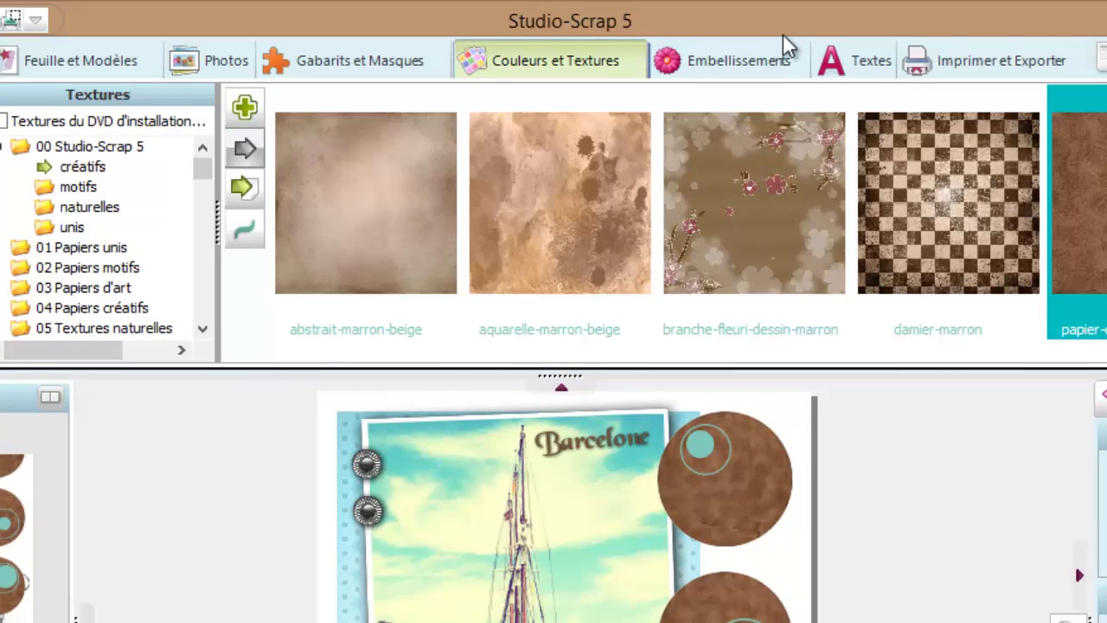
type("blanc")
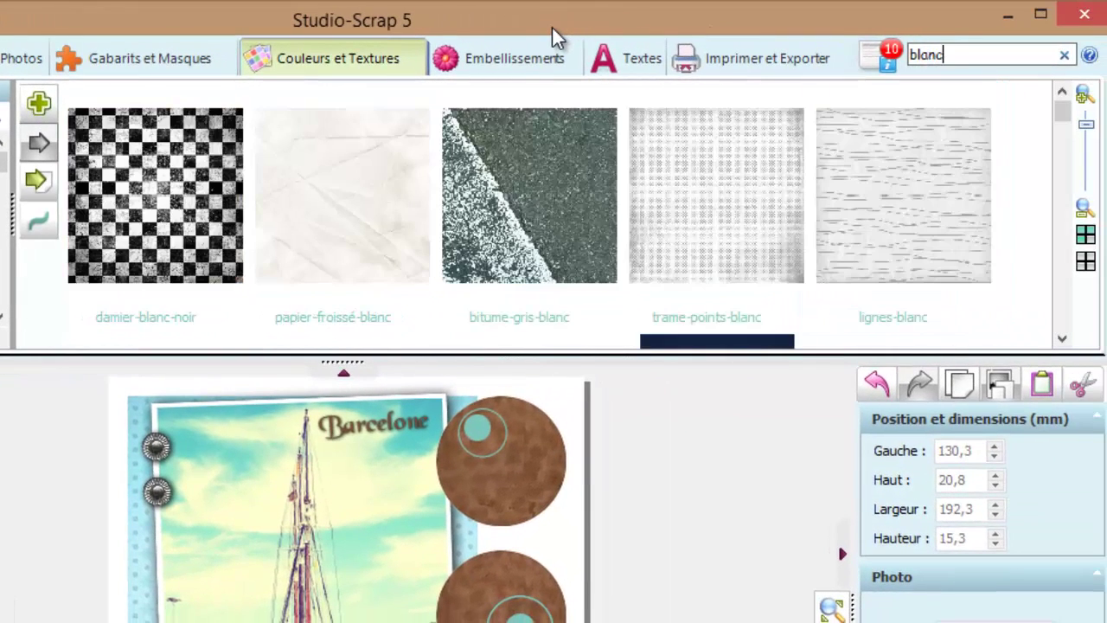
left_click(320, 169)
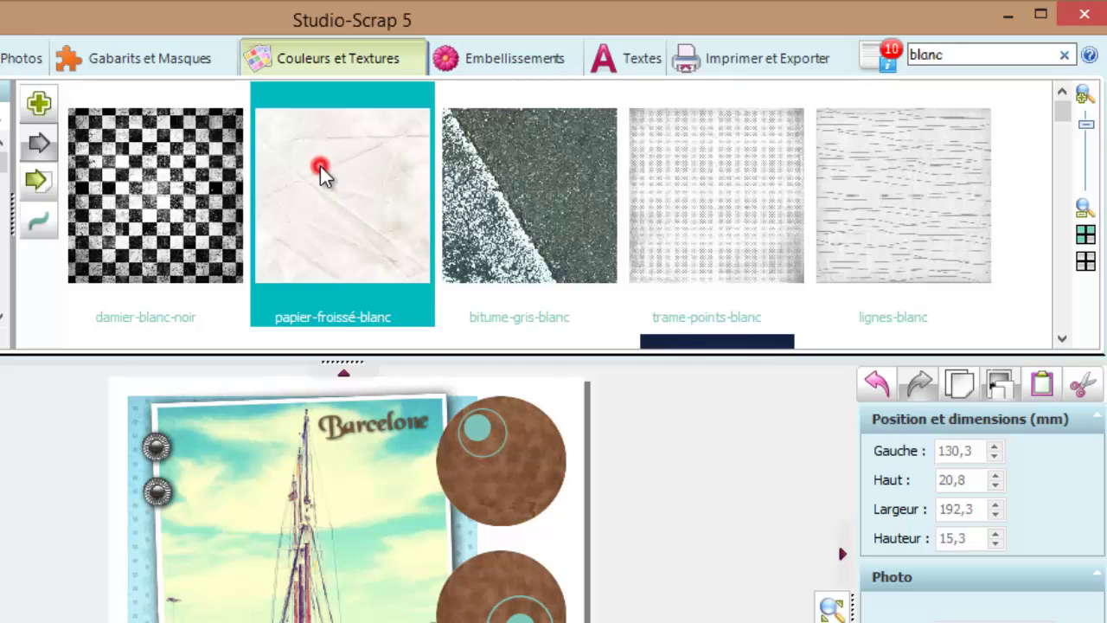
left_click(39, 186)
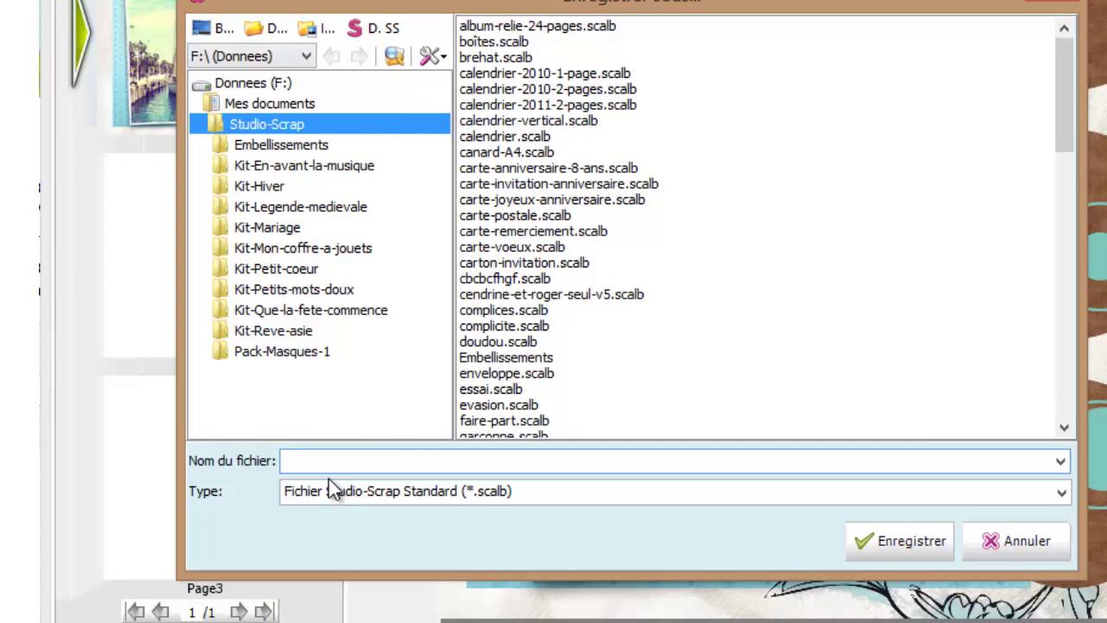
Save the album as barcelone-voyage in the Studio-Scrap folder, as a standard .scalb file
left_click(321, 460)
type("barcelone-voyage")
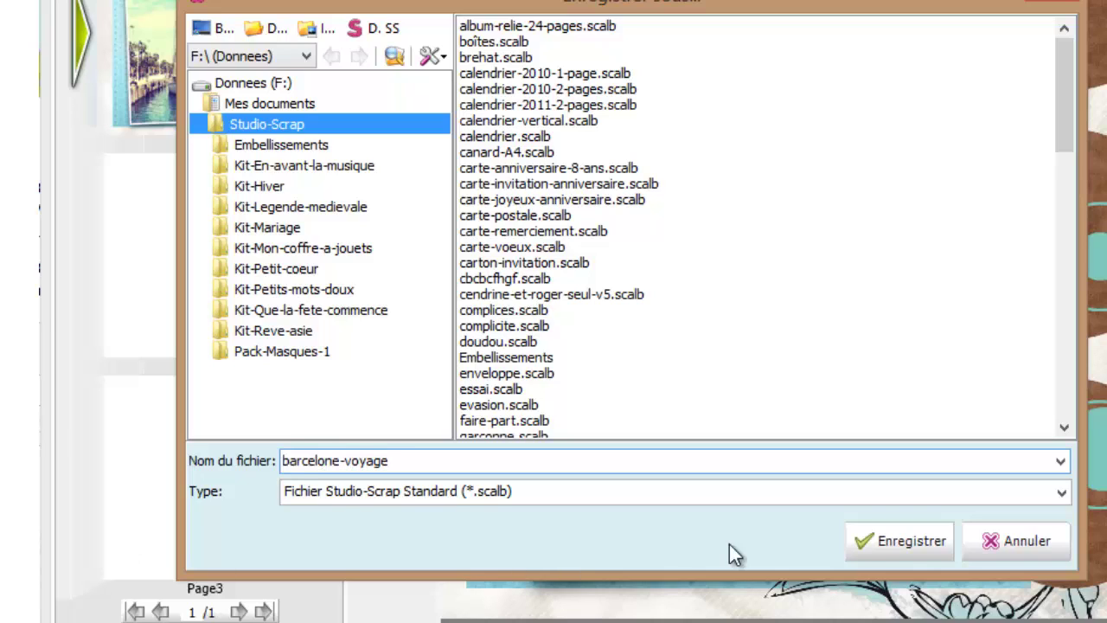
left_click(870, 545)
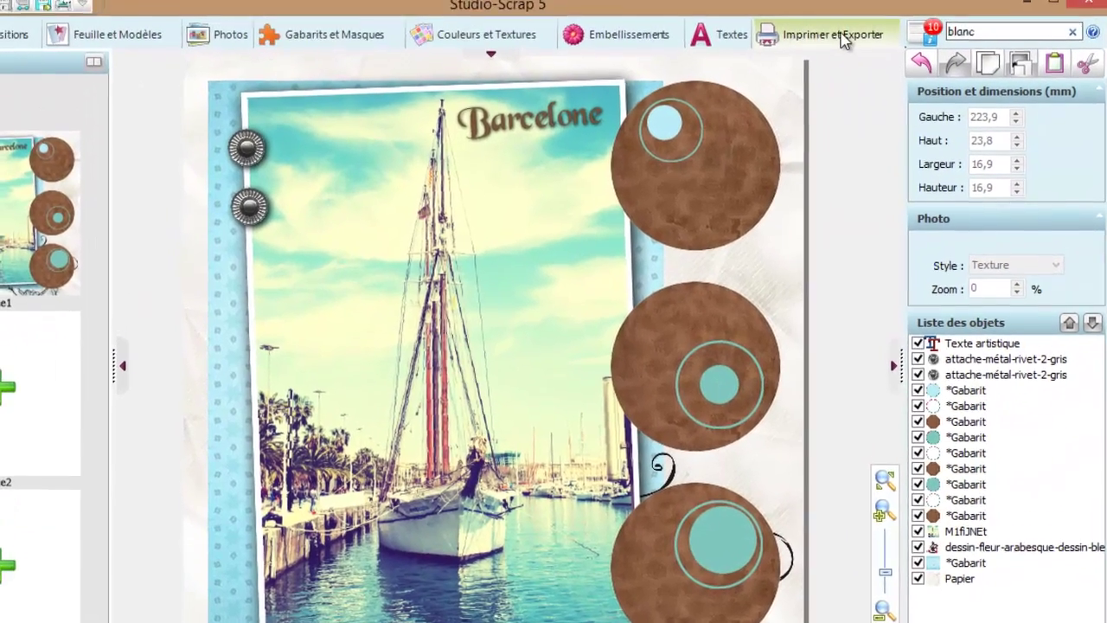
Review the print configuration, the export settings and available file formats, and the print ordering option
left_click(843, 41)
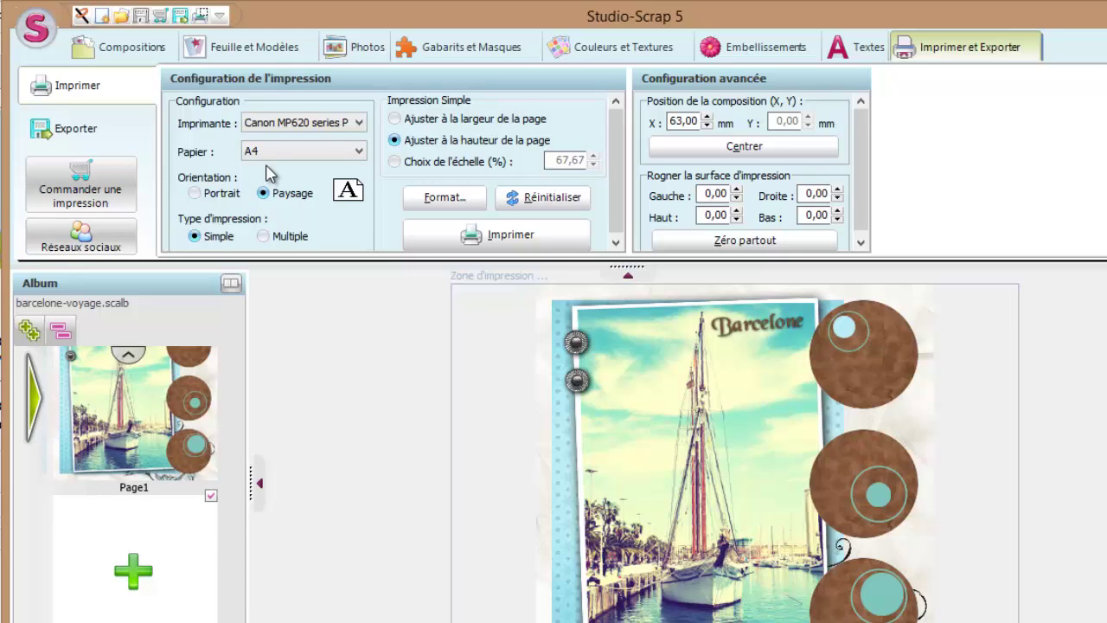
left_click(72, 124)
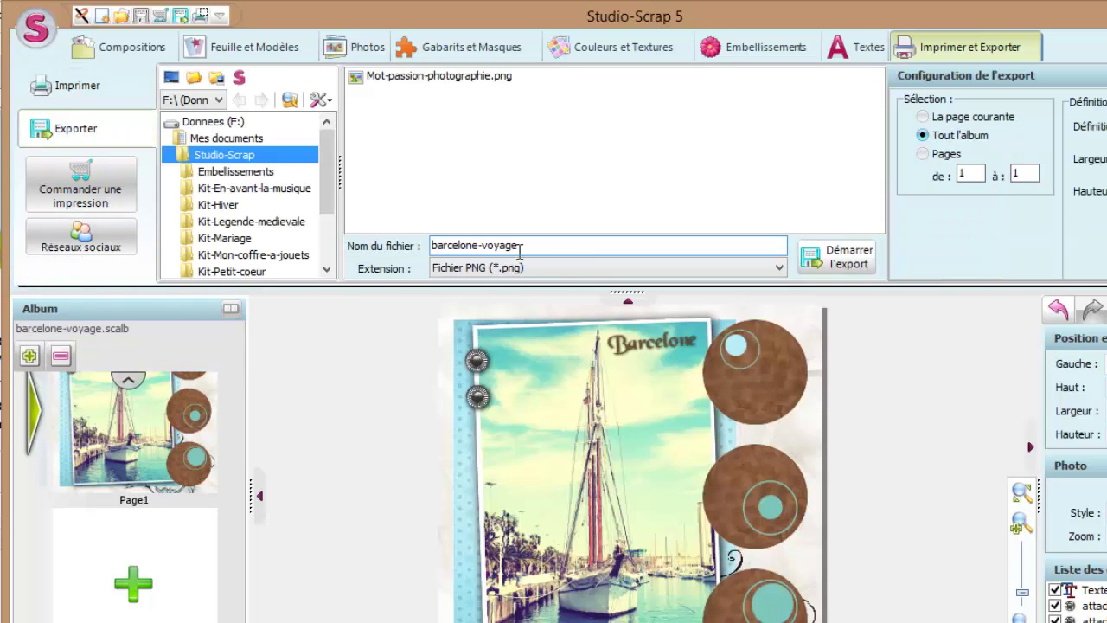
left_click(518, 268)
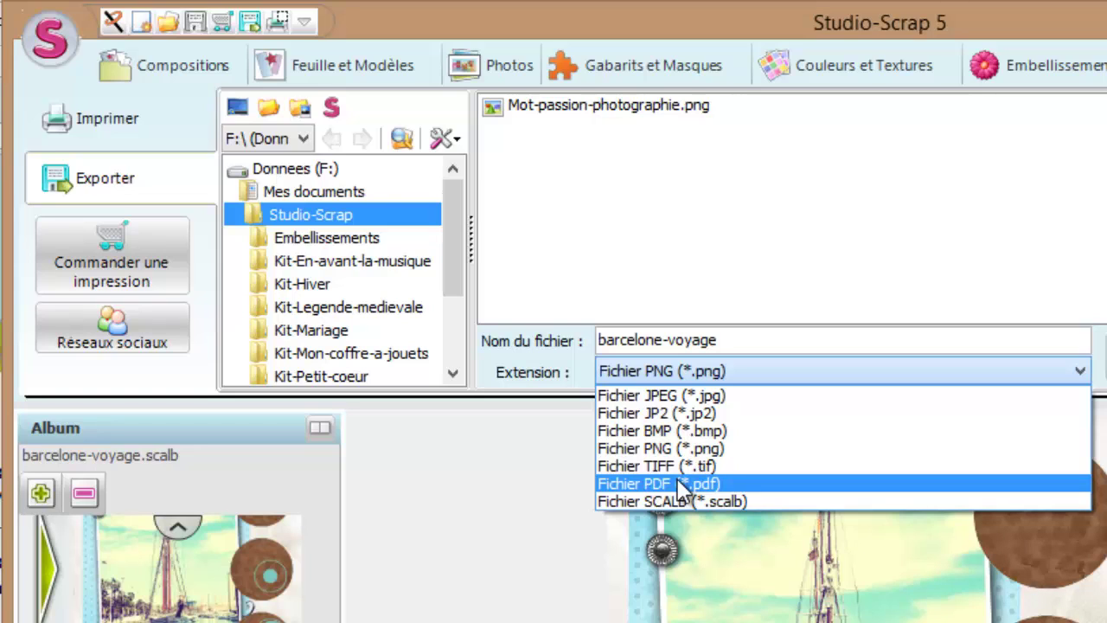
left_click(128, 270)
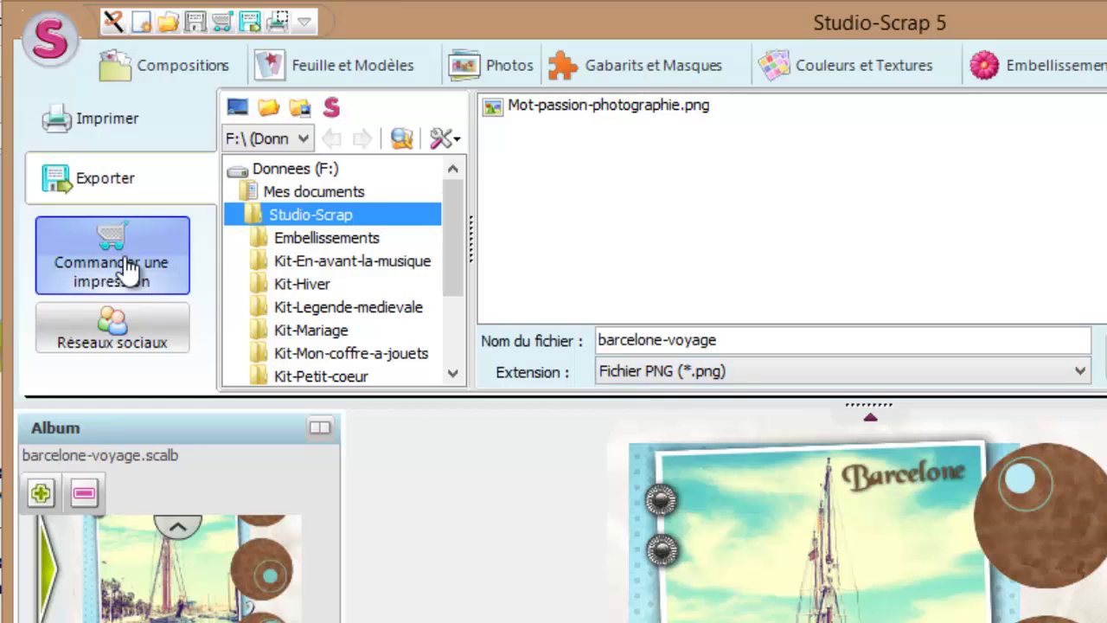